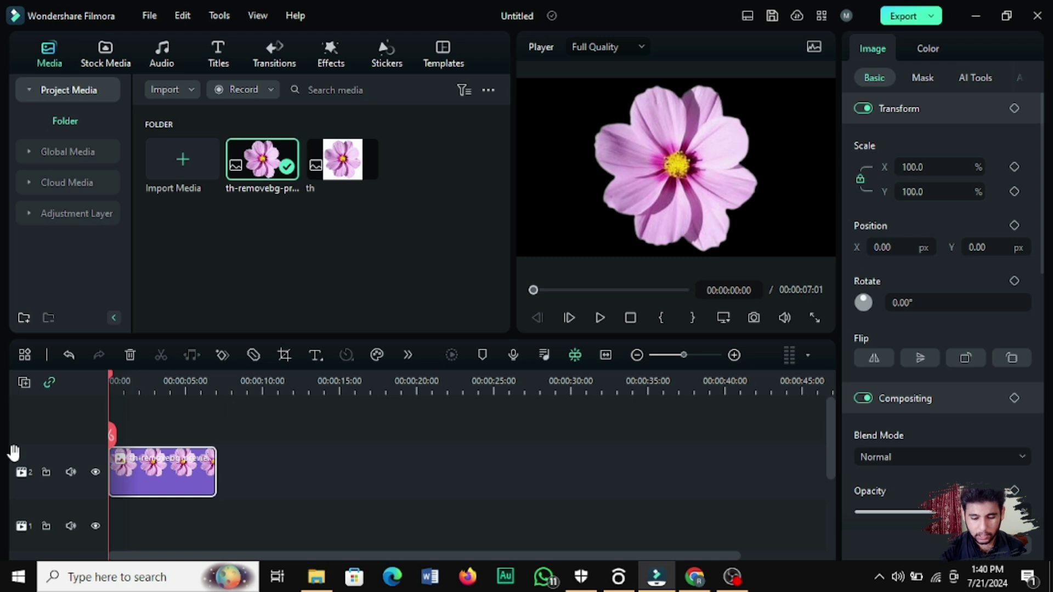
View the flower image in the full-screen preview and return to the editor.
left_click(729, 184)
left_click(814, 317)
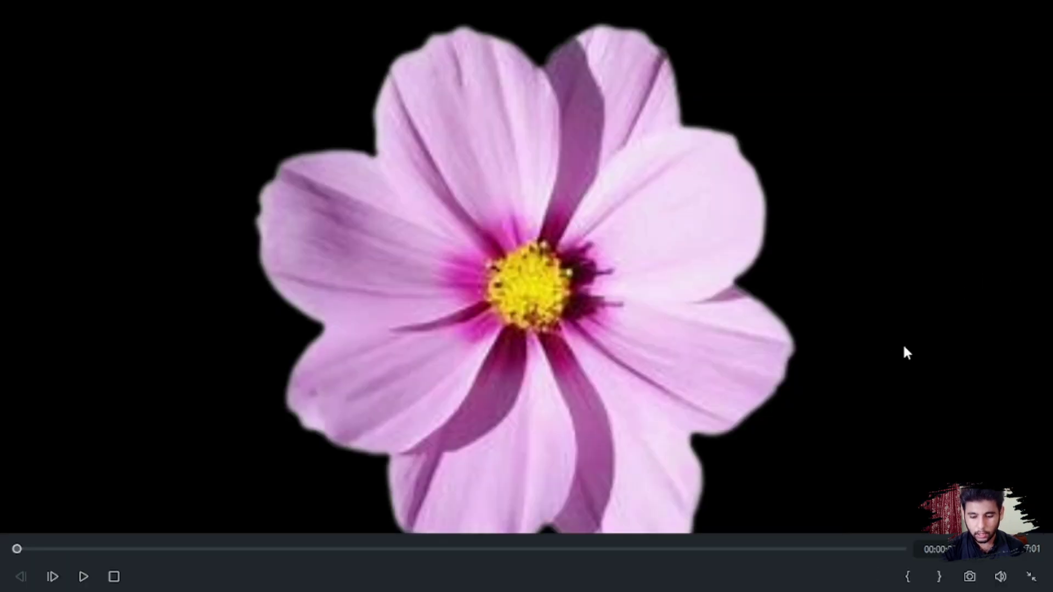
left_click(1031, 577)
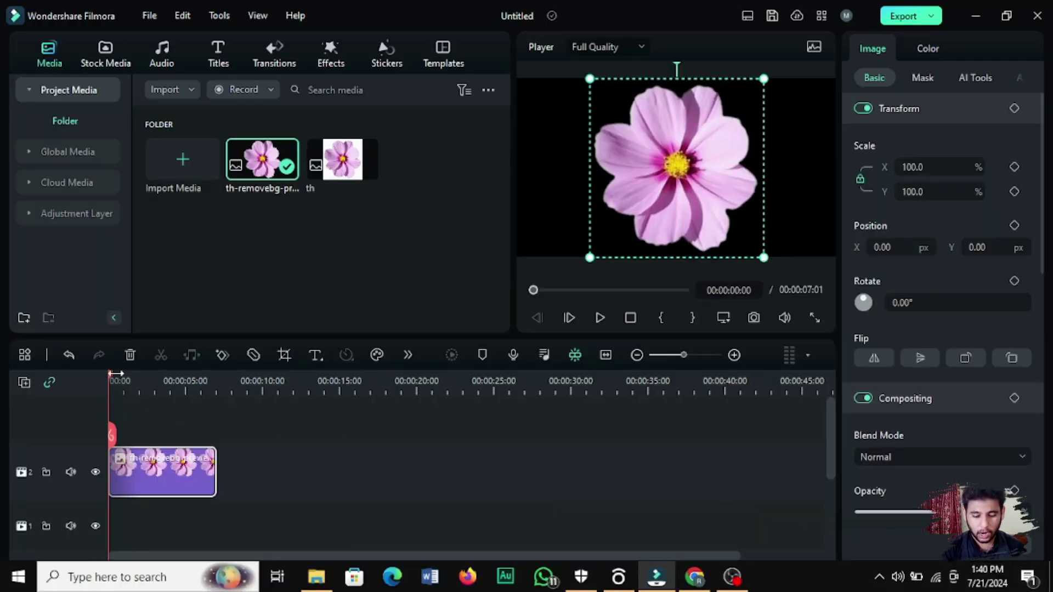
Add a transform keyframe at the very start of the flower clip.
left_click_drag(111, 373, 215, 408)
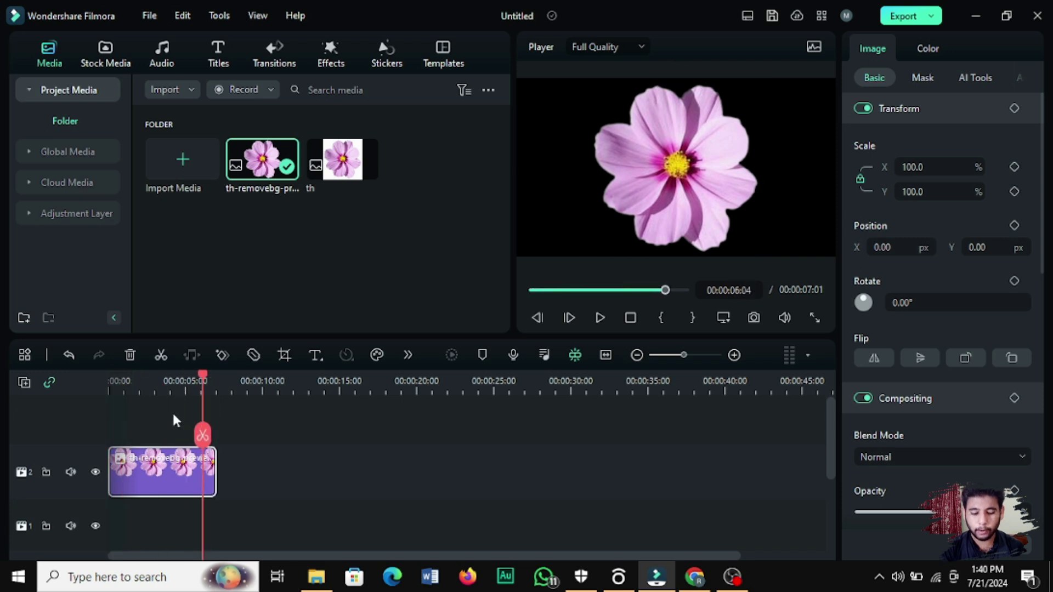
key("Home")
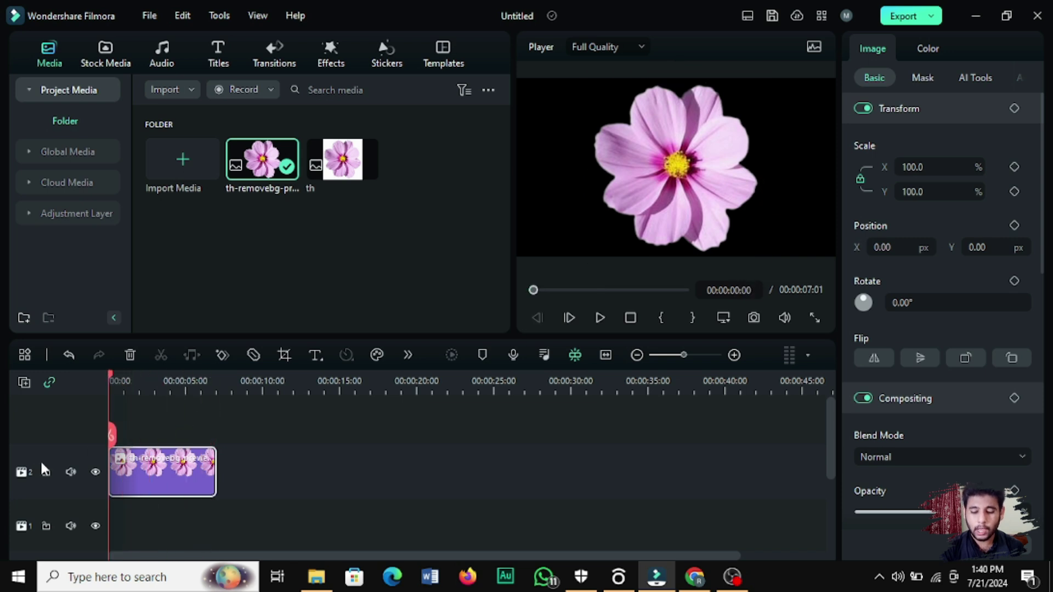
left_click(221, 354)
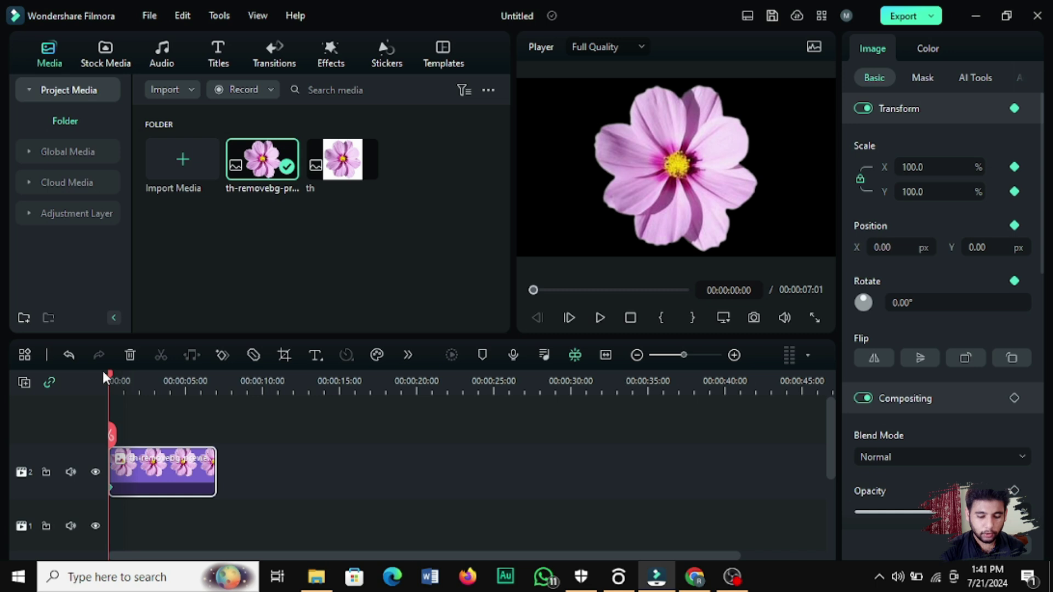
Keyframe the flower's rotation at 7722° at 00:00:07:00, the end of the clip.
left_click_drag(113, 371, 216, 426)
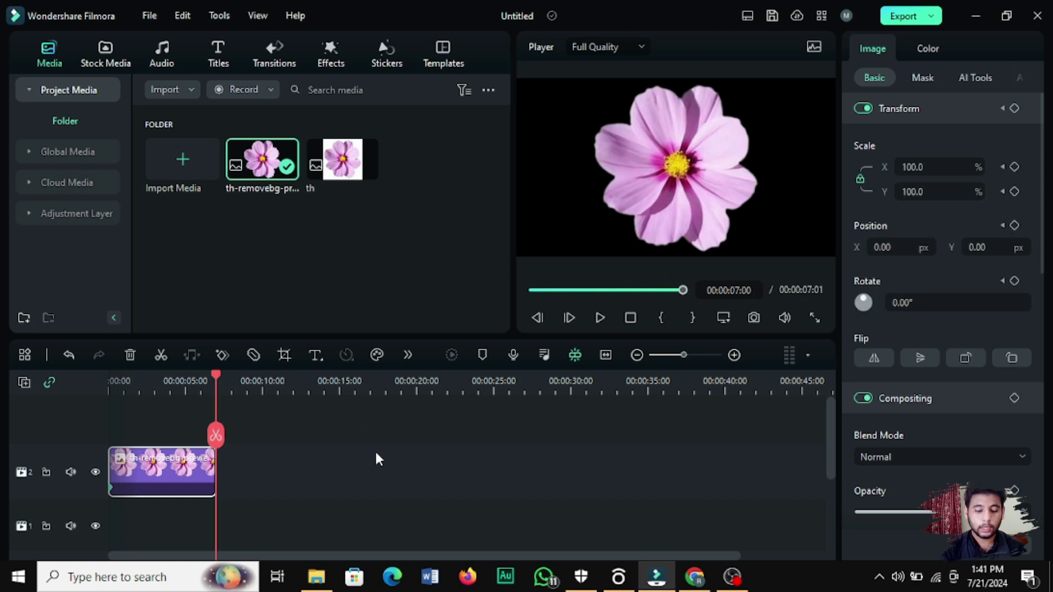
left_click_drag(213, 373, 156, 355)
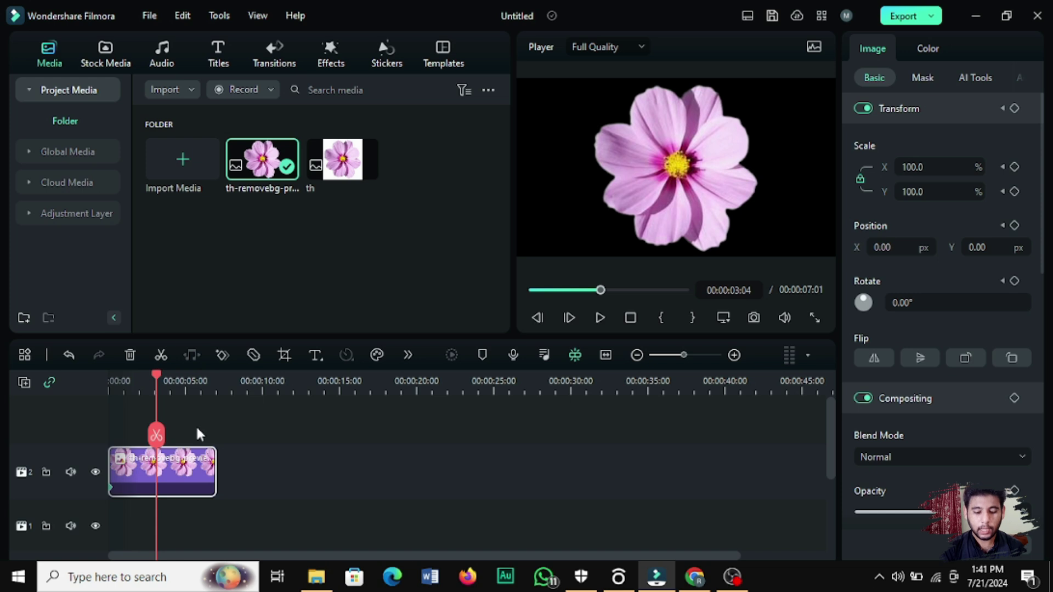
key("Right")
key("Right")
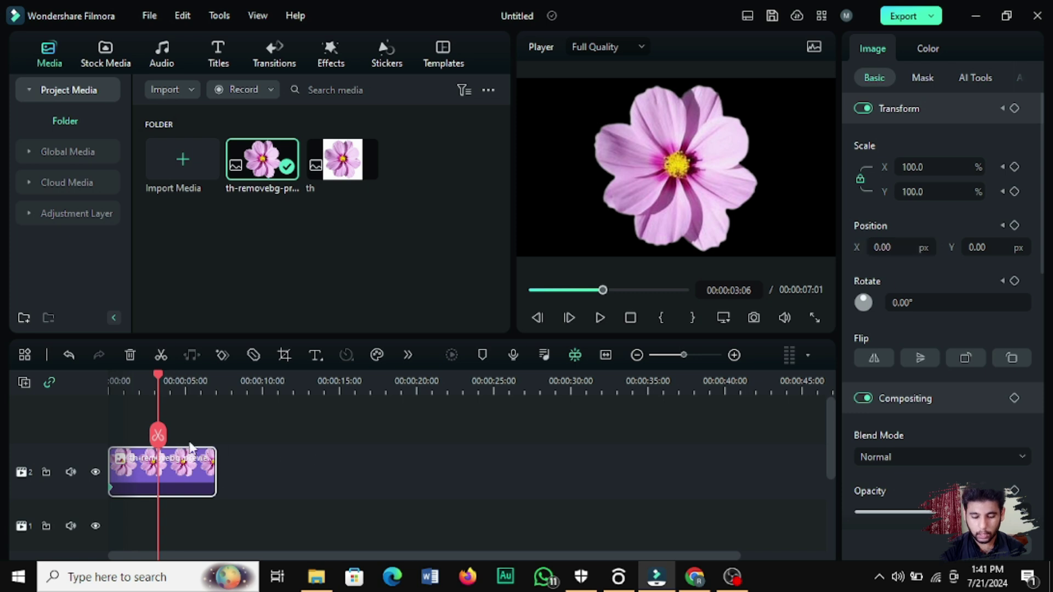
left_click_drag(157, 370, 215, 403)
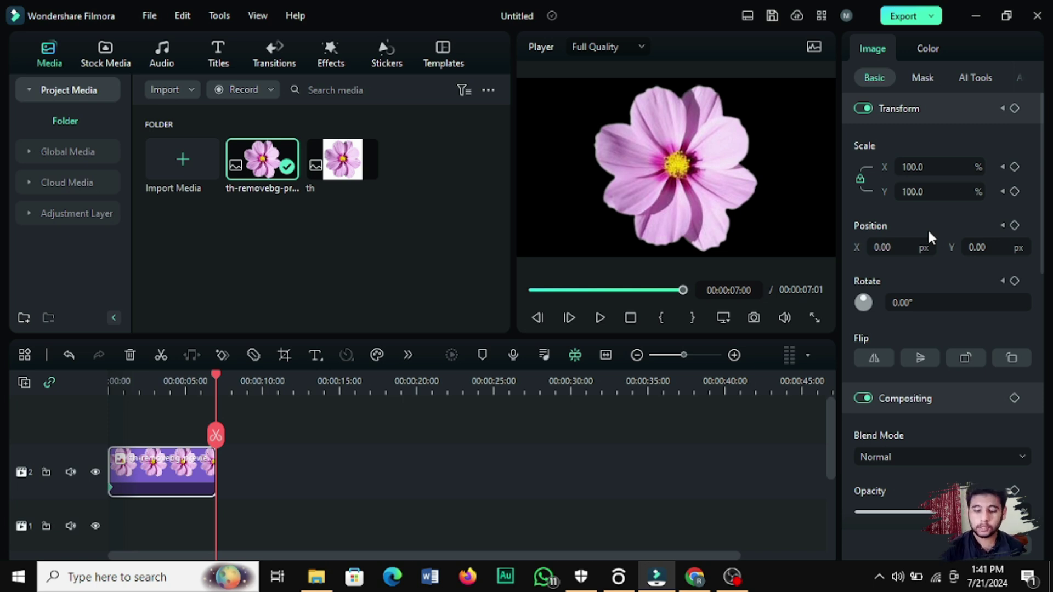
left_click(889, 302)
type("15")
key("Return")
left_click_drag(905, 303, 976, 305)
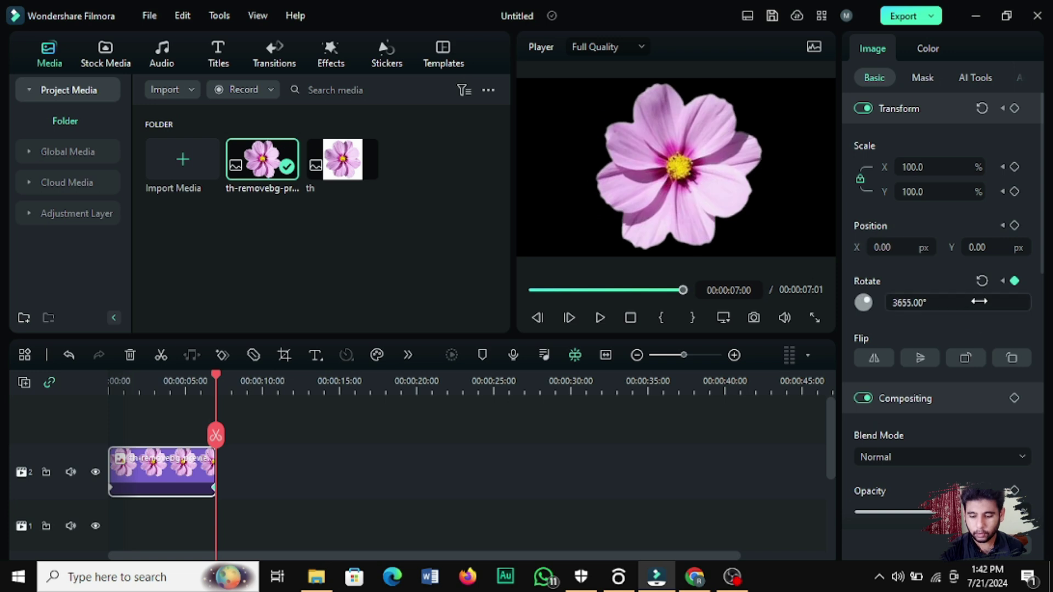
left_click_drag(898, 304, 941, 263)
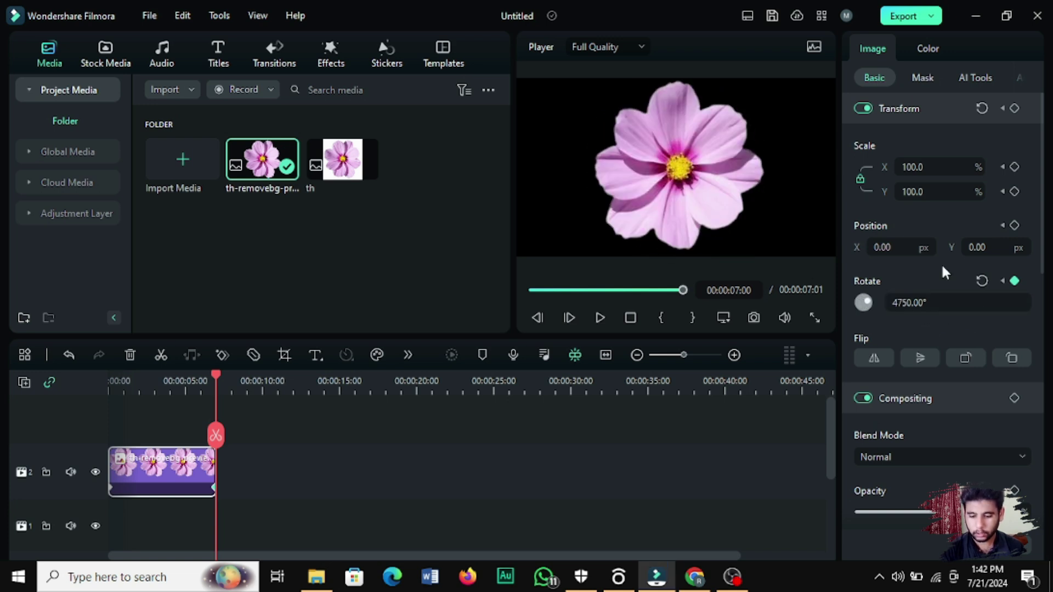
left_click_drag(899, 299, 1002, 352)
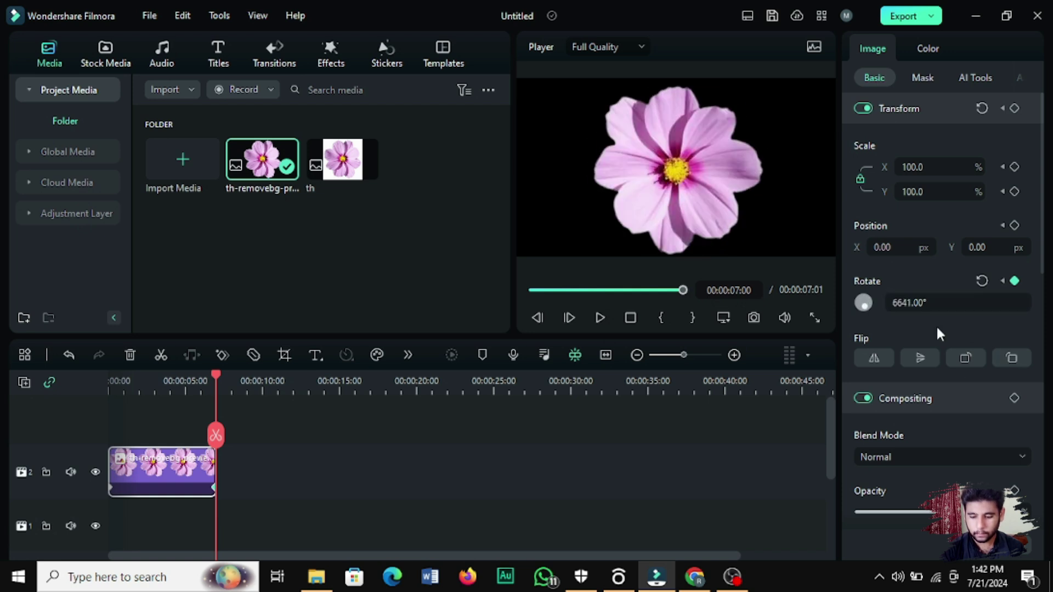
left_click_drag(905, 303, 874, 343)
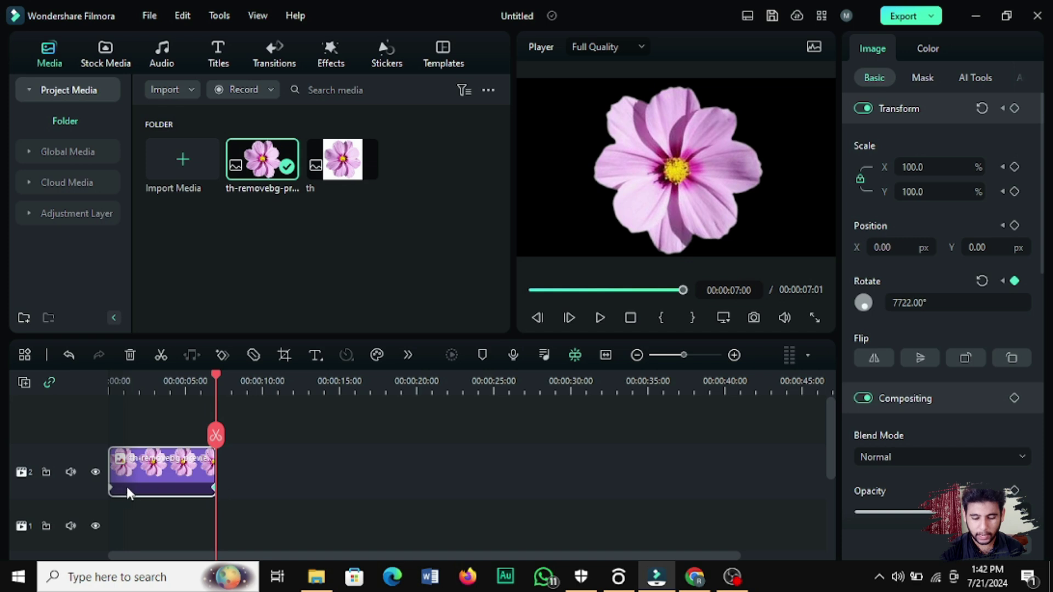
Check the start and end keyframes of the flower clip and play the rotation from the beginning.
left_click(112, 493)
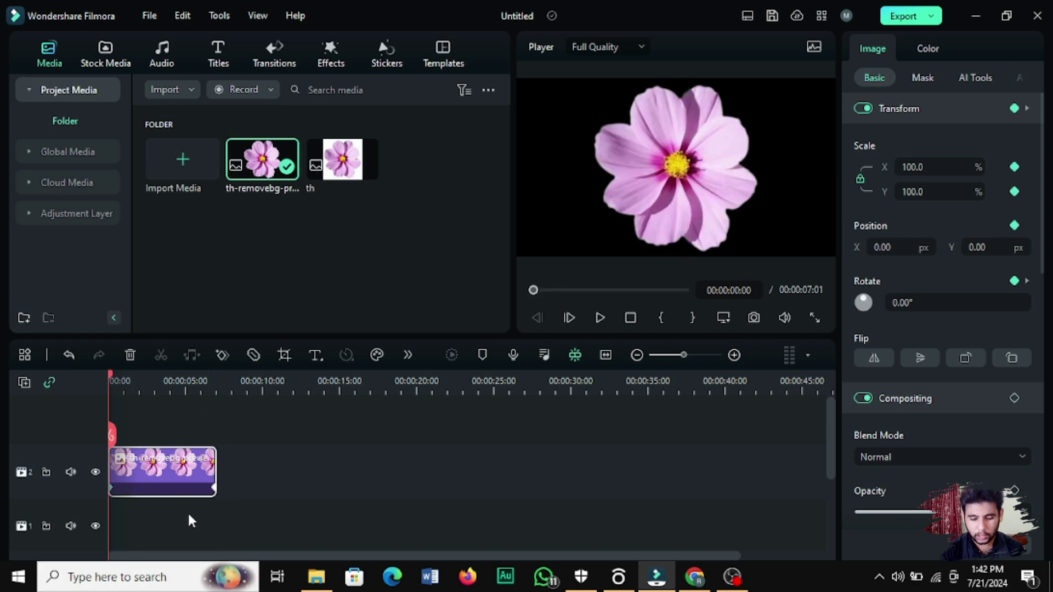
left_click(215, 492)
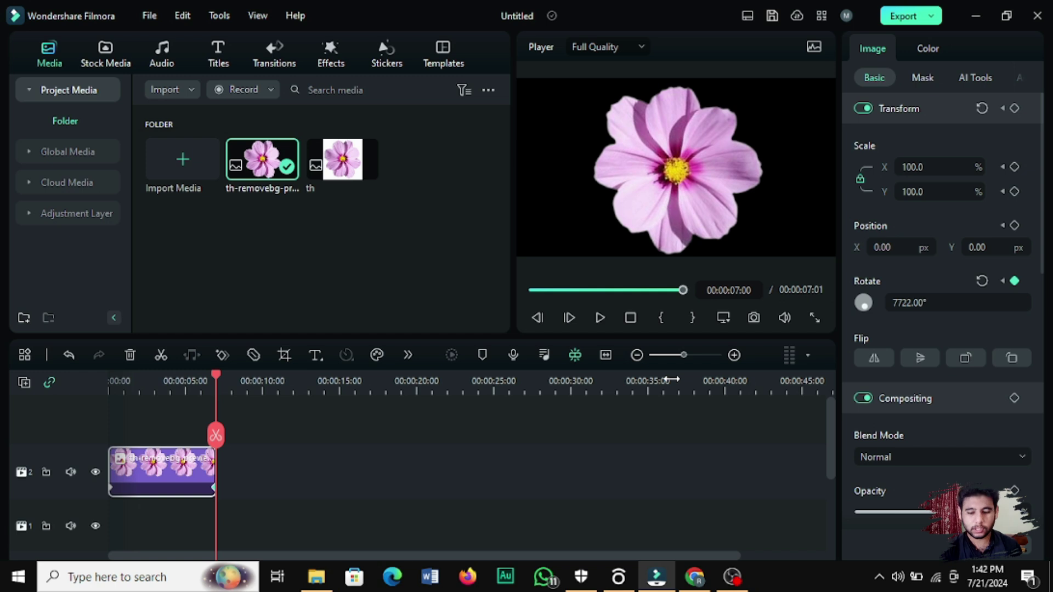
left_click(629, 319)
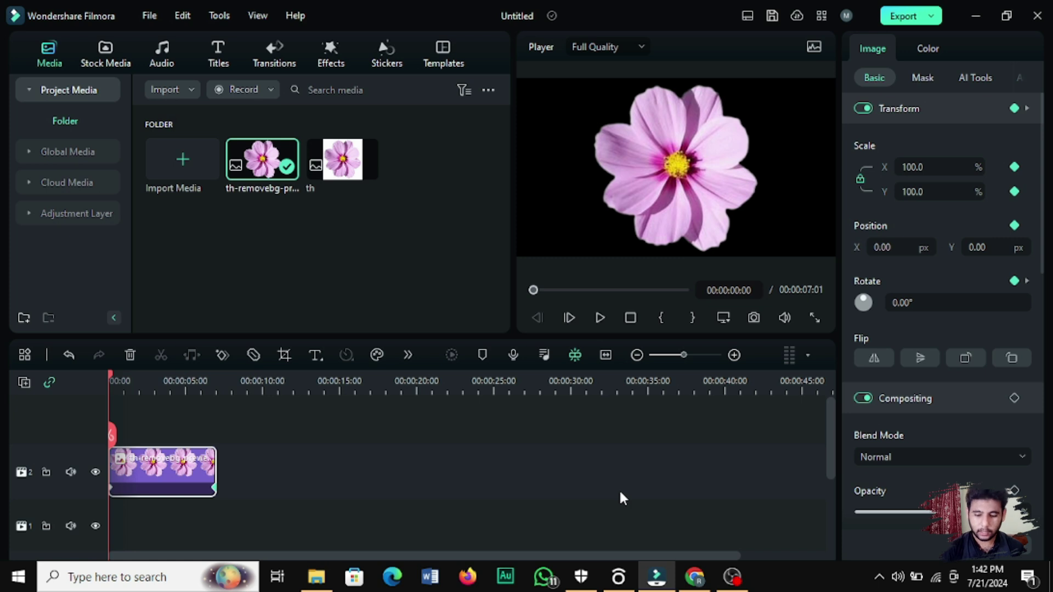
left_click(590, 319)
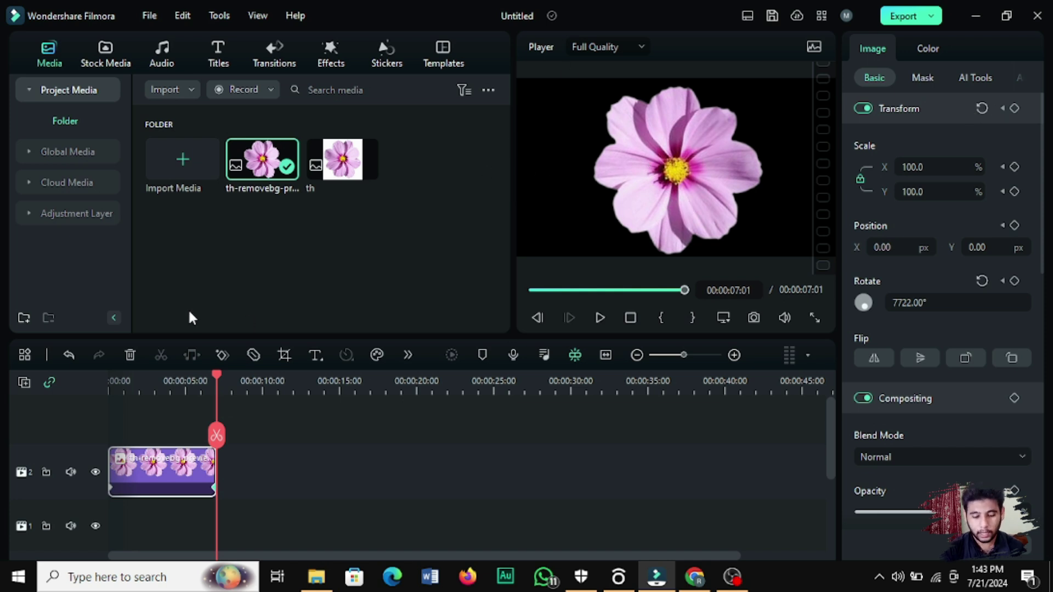
At the clip's start keyframe, shrink the flower to 8.2% and place it at the frame's left edge, X -916.94, Y -44.22 px.
key("Home")
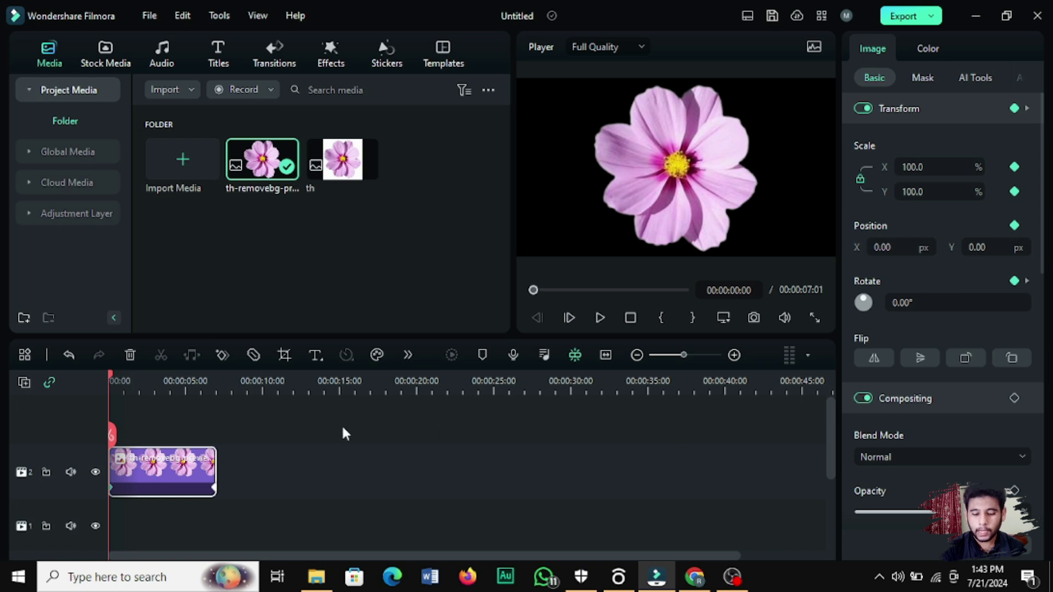
left_click(680, 169)
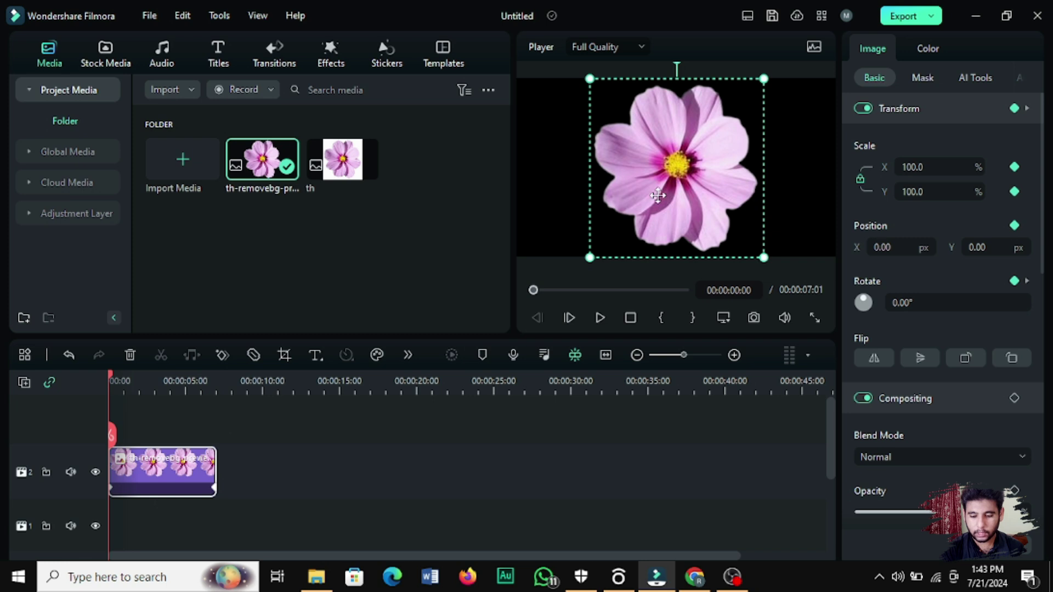
left_click_drag(764, 258, 528, 172)
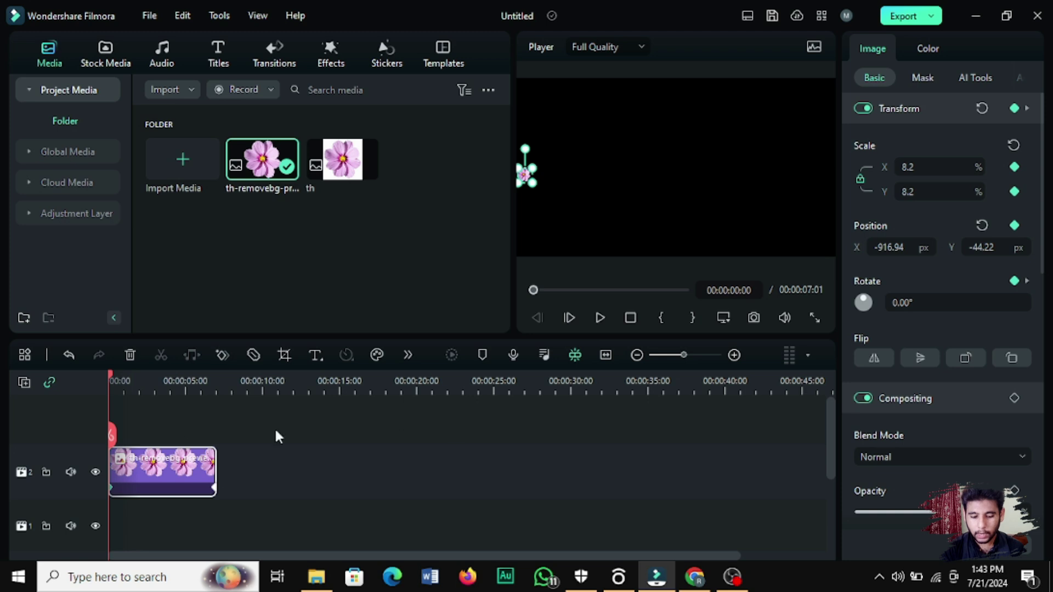
At 00:00:03:07, enlarge the flower to 93.5% and move it near the frame's centre, X -19.11, Y 8.79 px.
left_click_drag(113, 372, 160, 376)
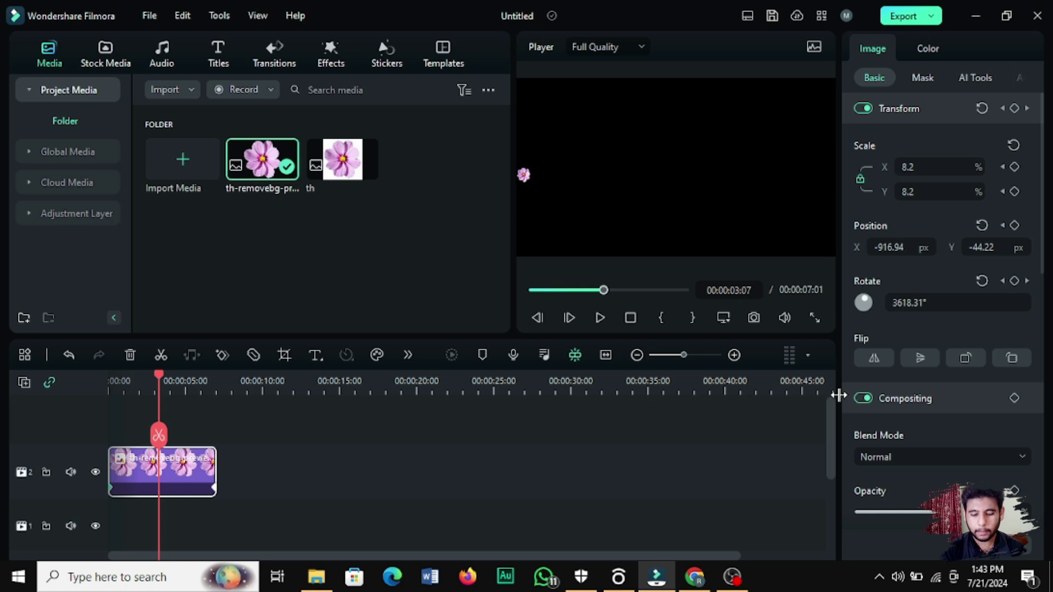
left_click(524, 175)
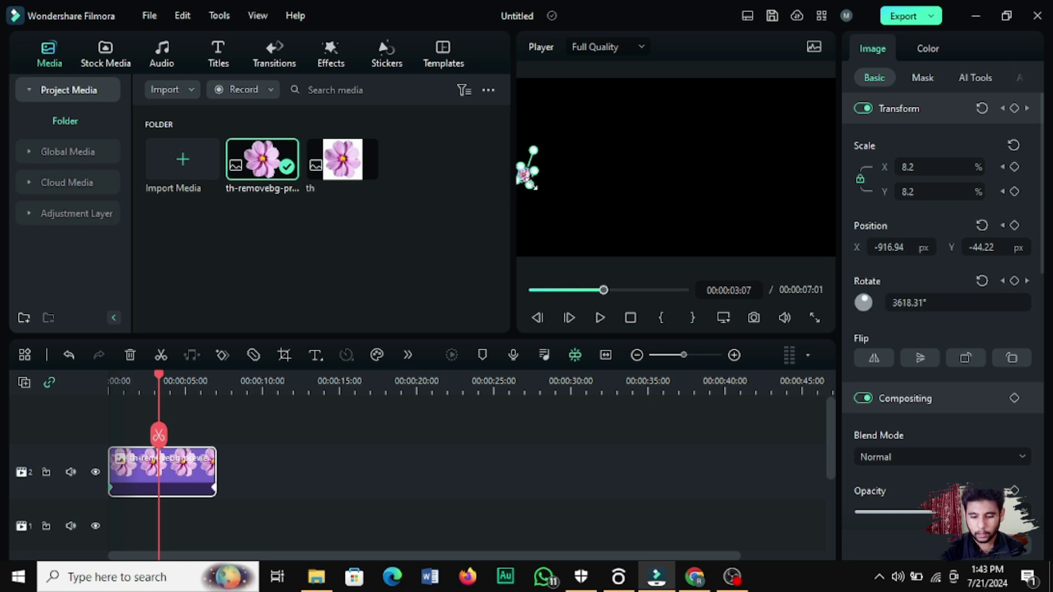
left_click(556, 210)
left_click(526, 176)
left_click_drag(530, 184, 691, 144)
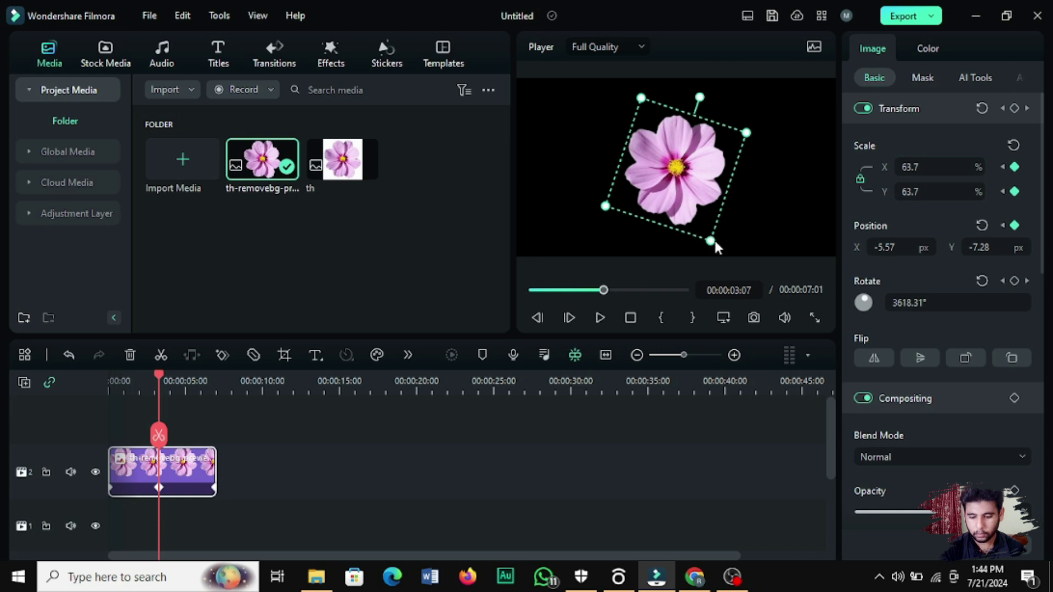
left_click_drag(711, 241, 765, 264)
left_click_drag(721, 222, 702, 179)
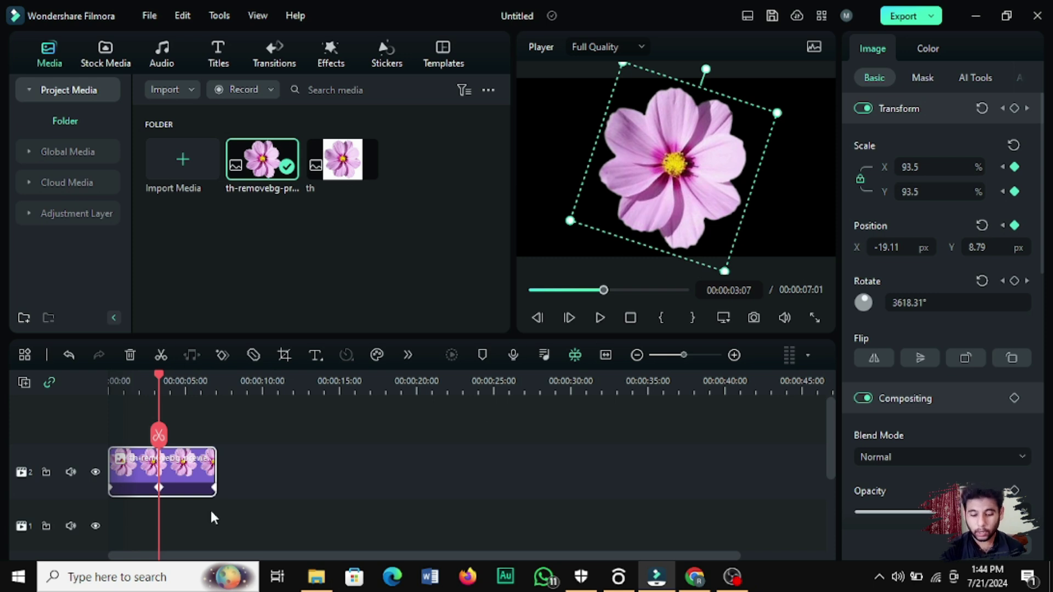
At 00:00:07:00, shrink the flower to 7.6% and move it to the frame's right edge, X 909.33, Y -12.33 px.
left_click(165, 378)
left_click_drag(165, 379, 215, 403)
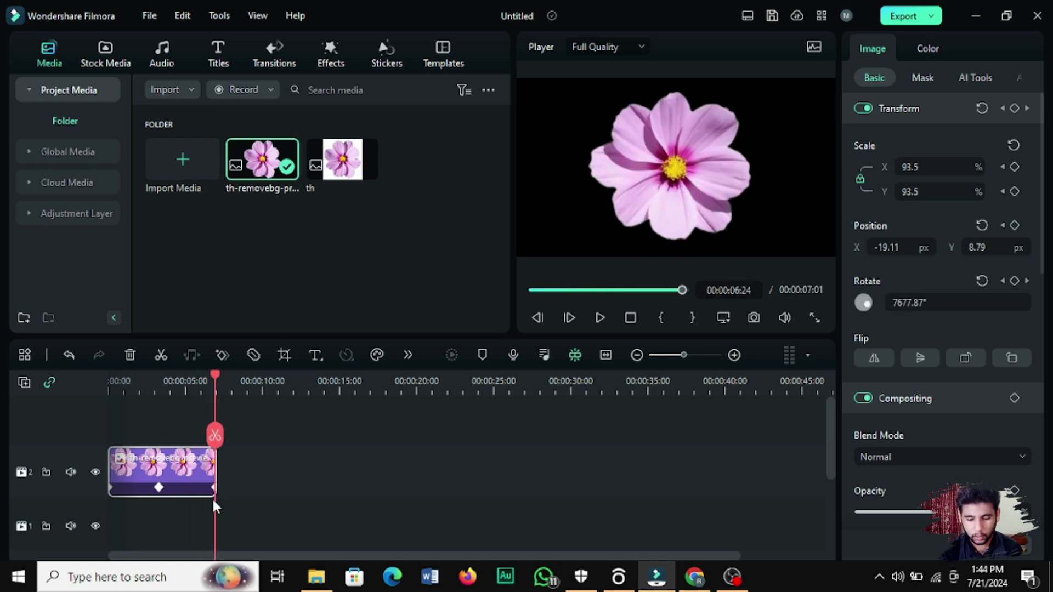
left_click(248, 393)
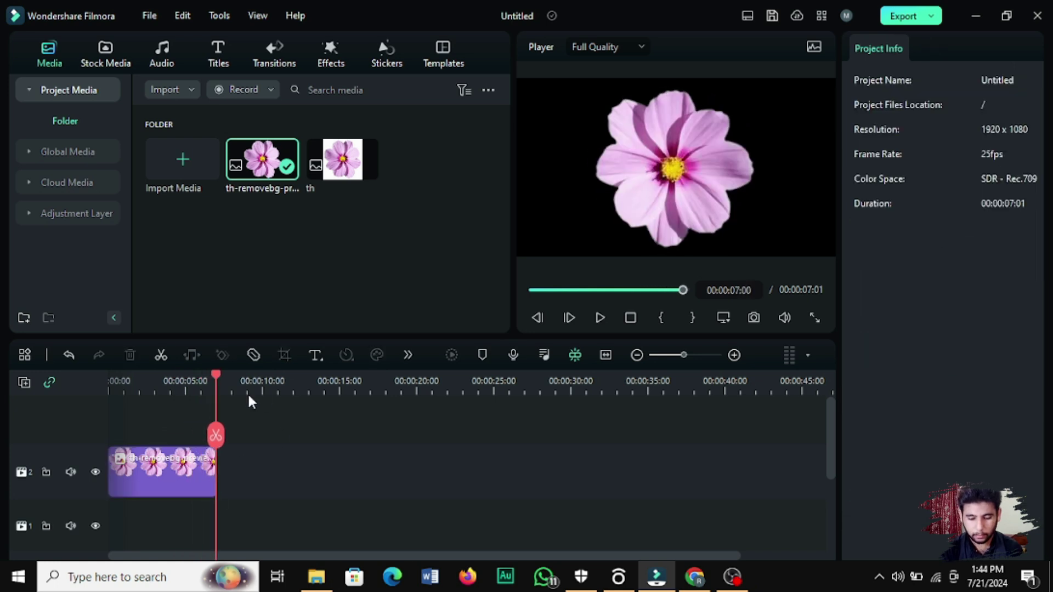
left_click(175, 473)
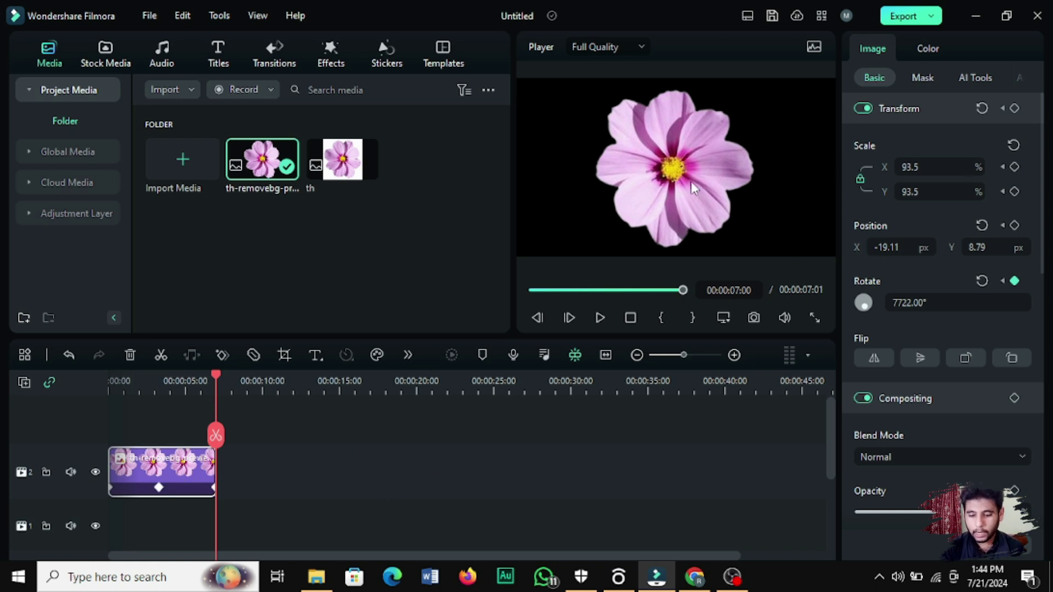
left_click(650, 197)
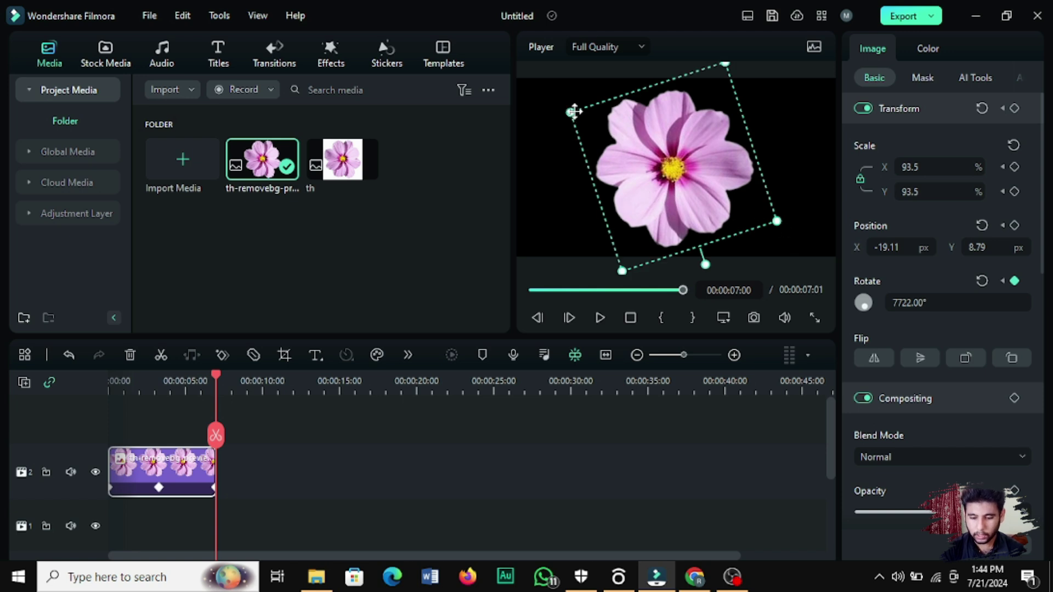
left_click_drag(574, 111, 824, 179)
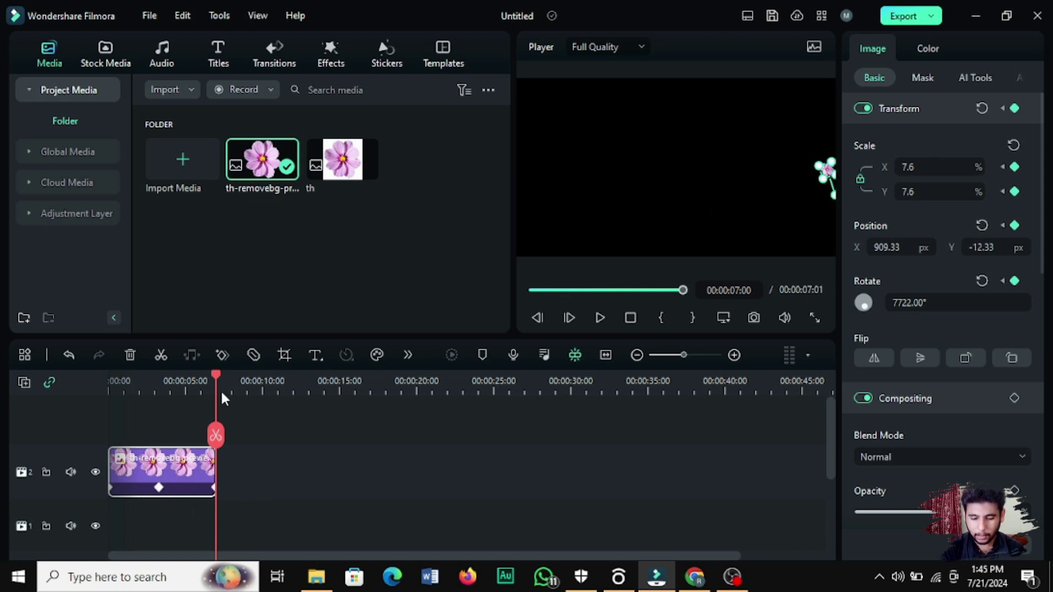
Play the flower animation from the start and scrub the playhead across the clip to review the motion.
left_click_drag(215, 378, 58, 354)
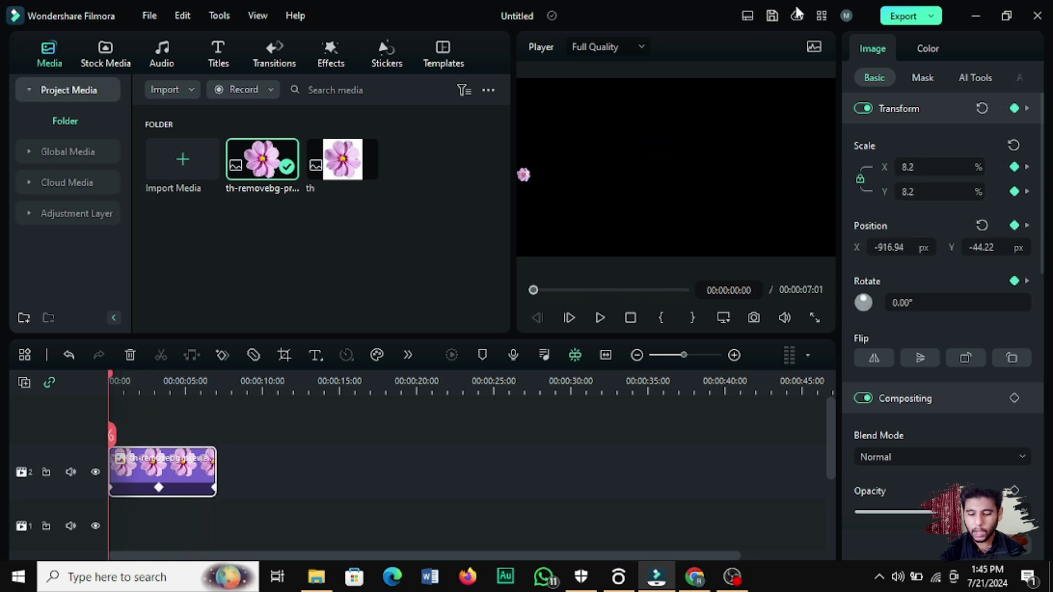
left_click(599, 317)
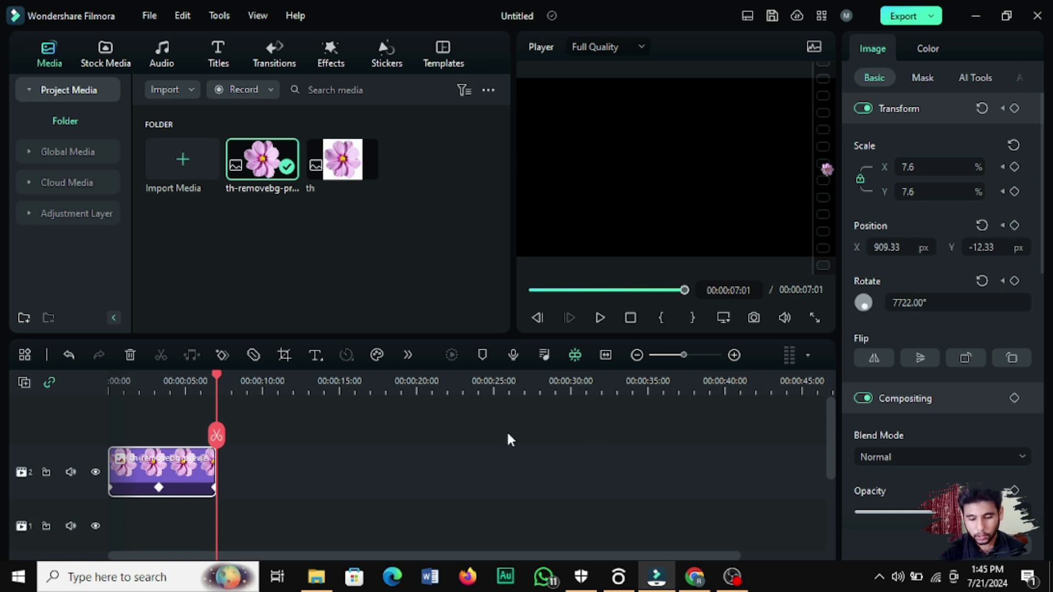
left_click_drag(211, 378, 3, 383)
left_click_drag(112, 439, 218, 453)
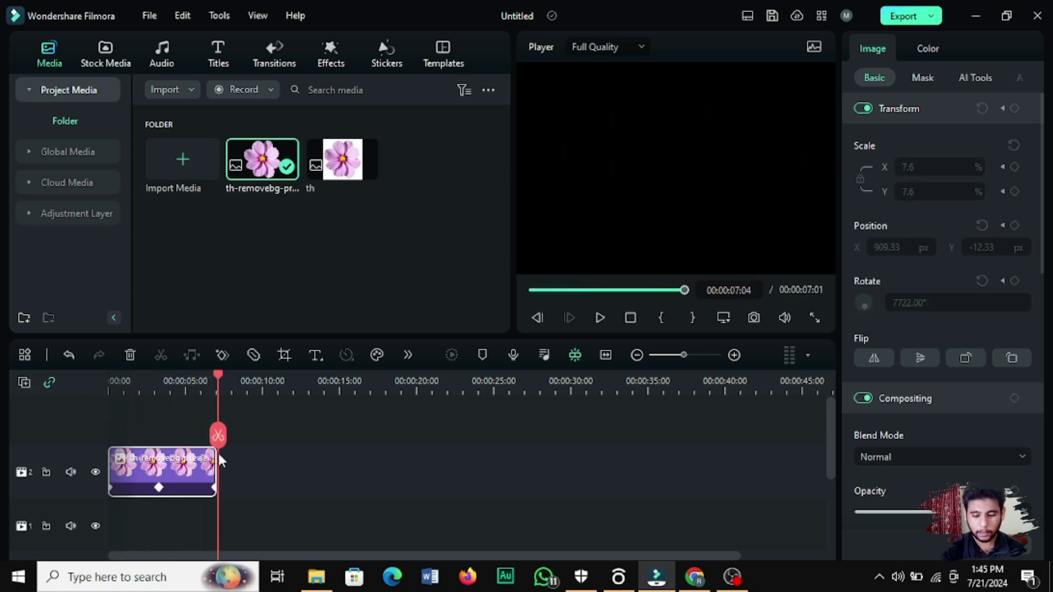
key("Left")
key("Left")
key("Left")
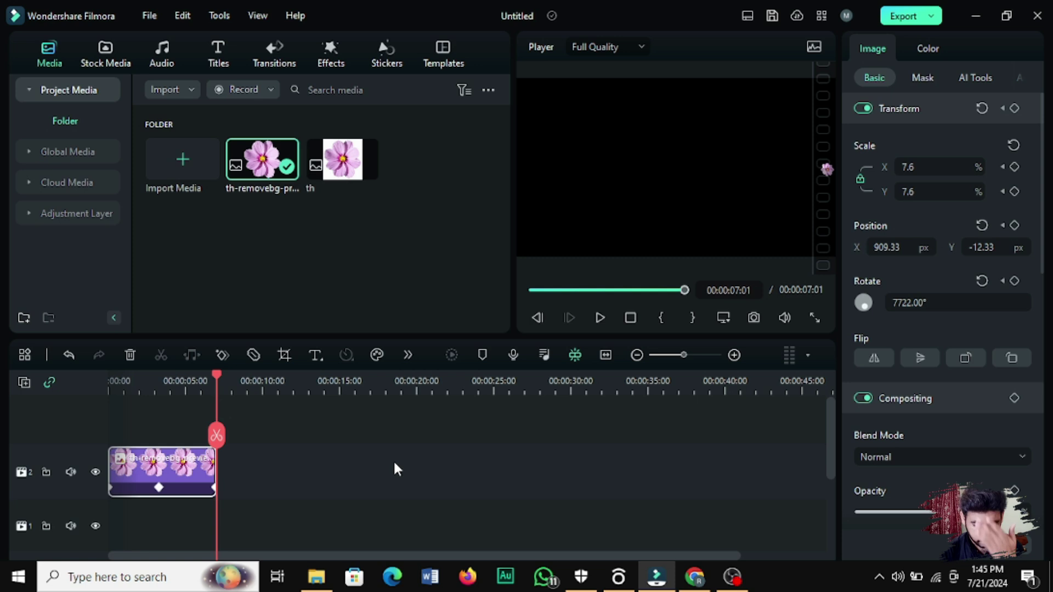
left_click(302, 388)
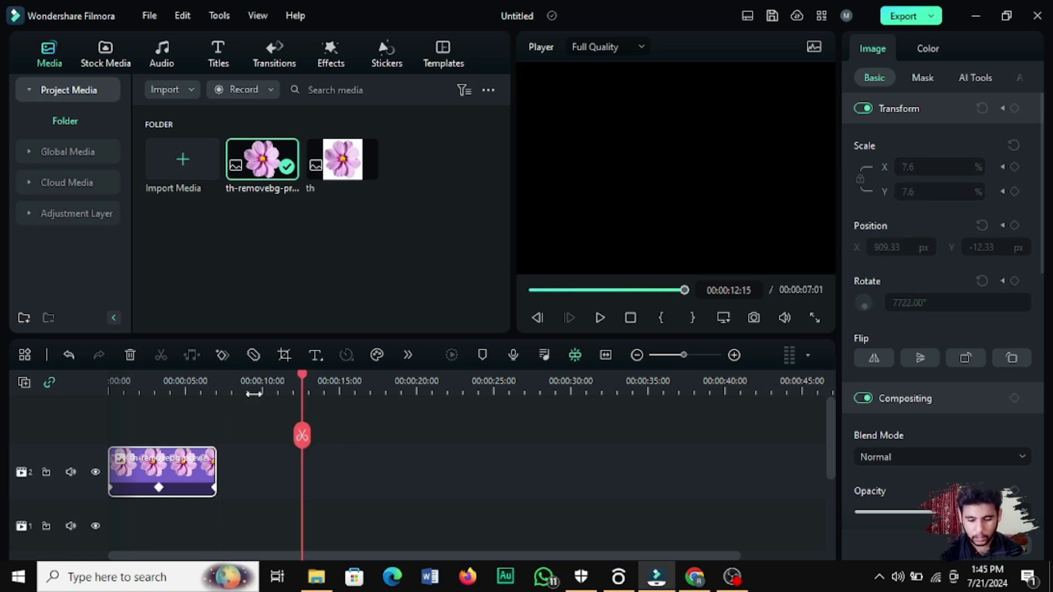
left_click(232, 390)
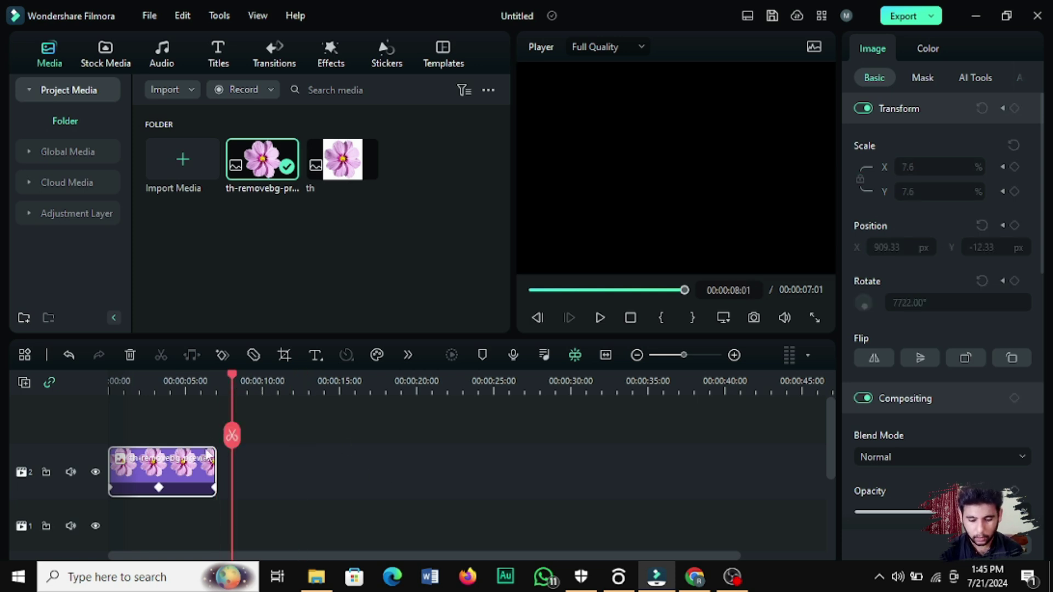
At the middle keyframe, 00:00:03:07, shrink the flower to 35.4% and reduce its scale further to 0%.
left_click(213, 487)
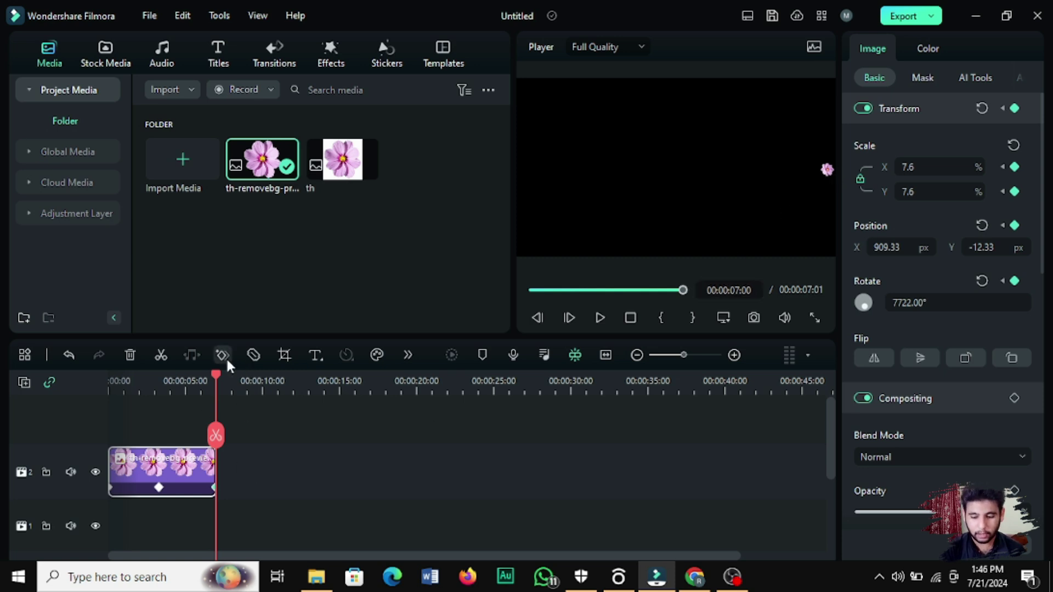
left_click_drag(215, 373, 159, 363)
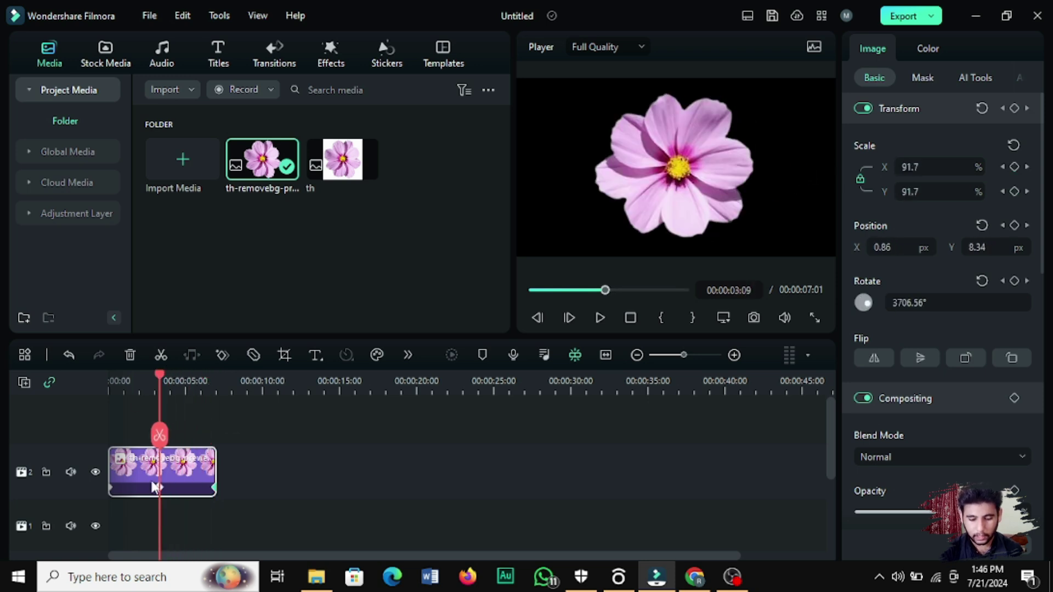
left_click(158, 488)
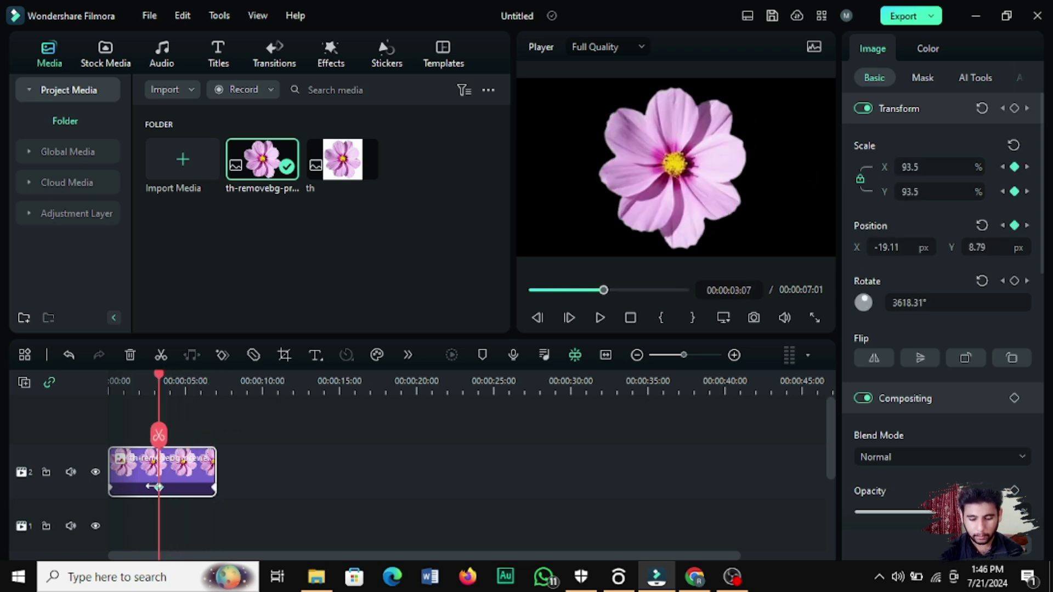
left_click(692, 185)
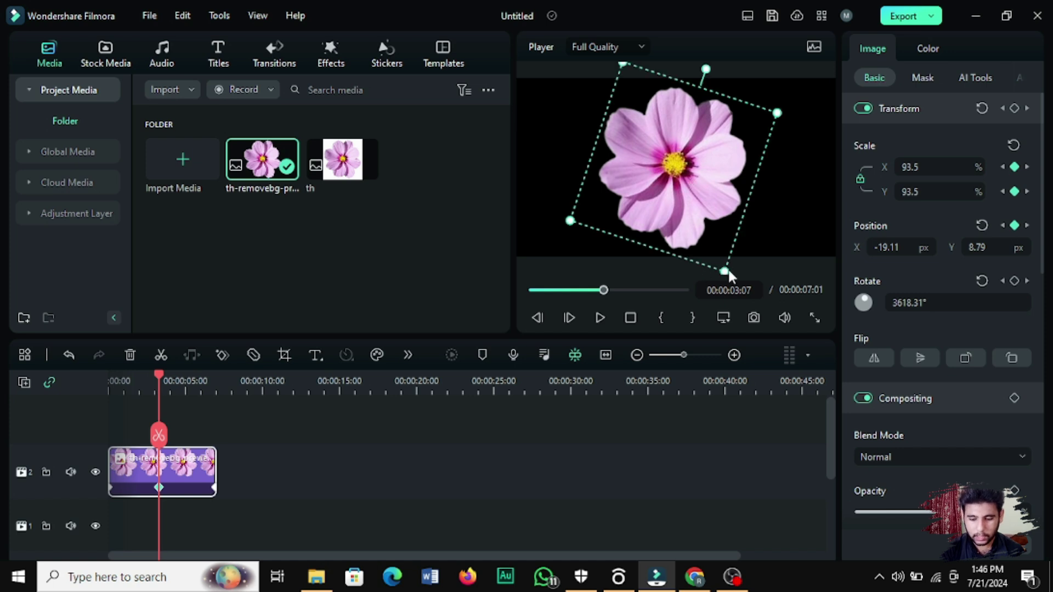
left_click_drag(724, 272, 627, 33)
left_click_drag(644, 110, 678, 170)
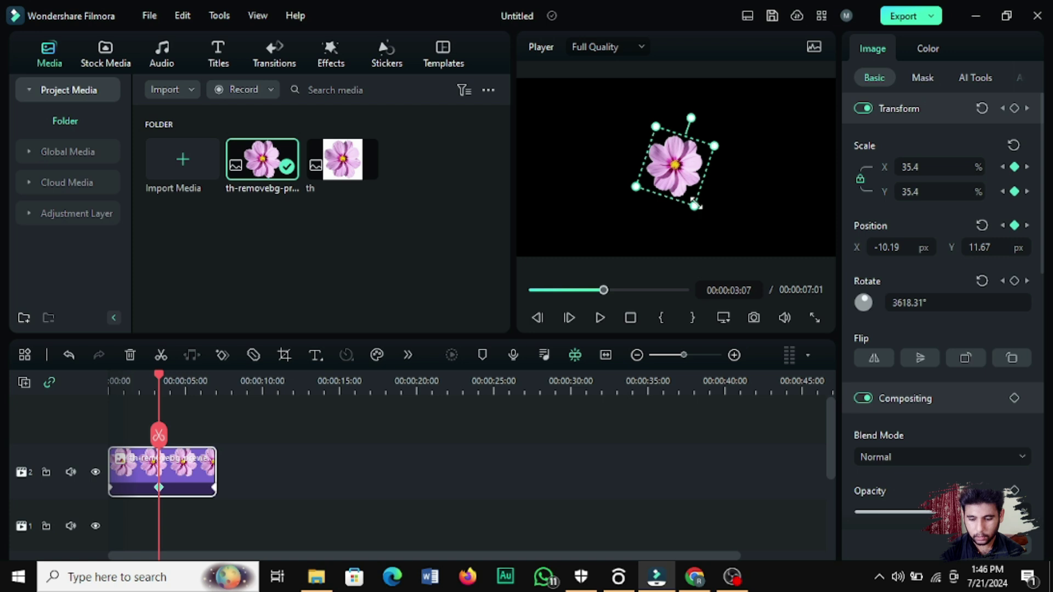
left_click_drag(912, 166, 715, 167)
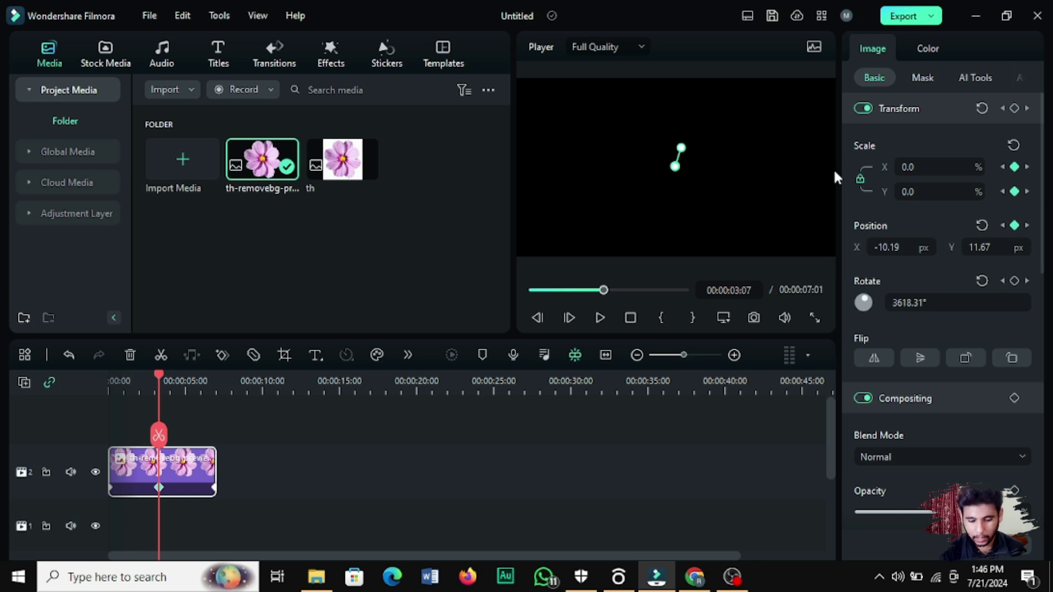
Return the playhead to the flower clip's first keyframe and play the animation through to the end.
left_click(111, 488)
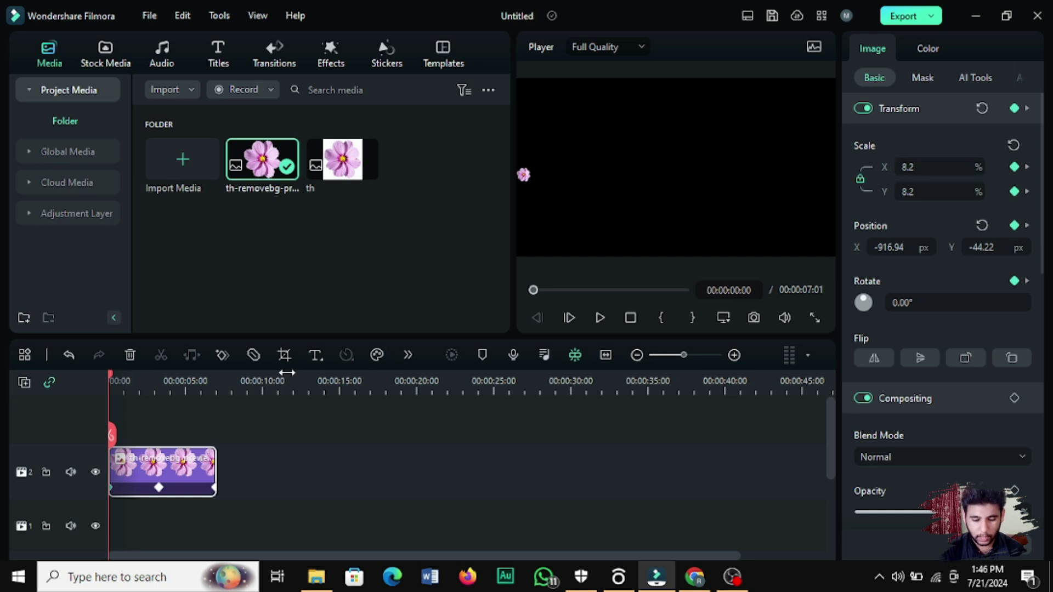
left_click(206, 440)
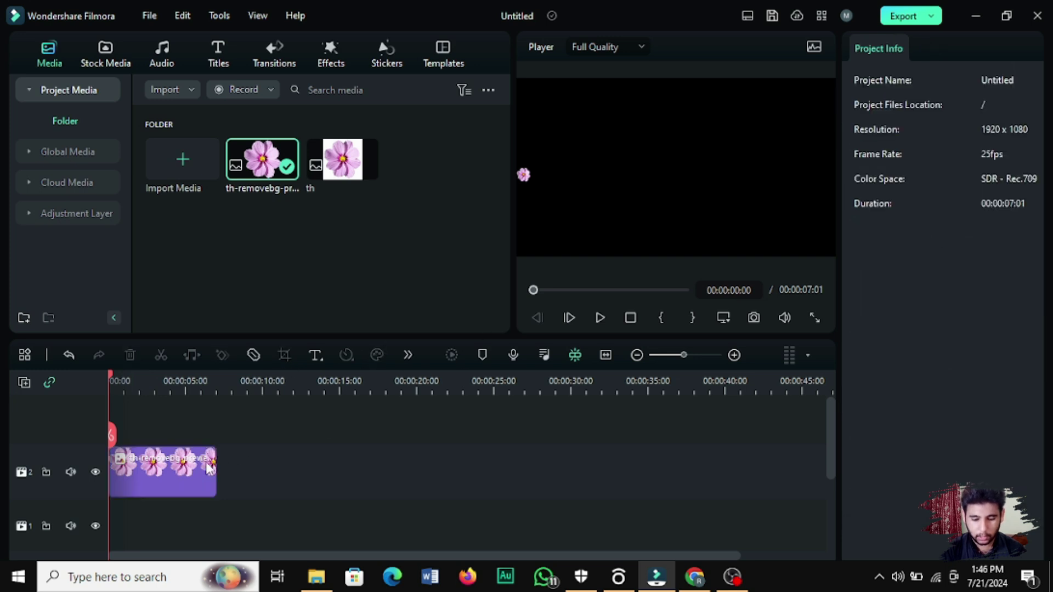
left_click(181, 475)
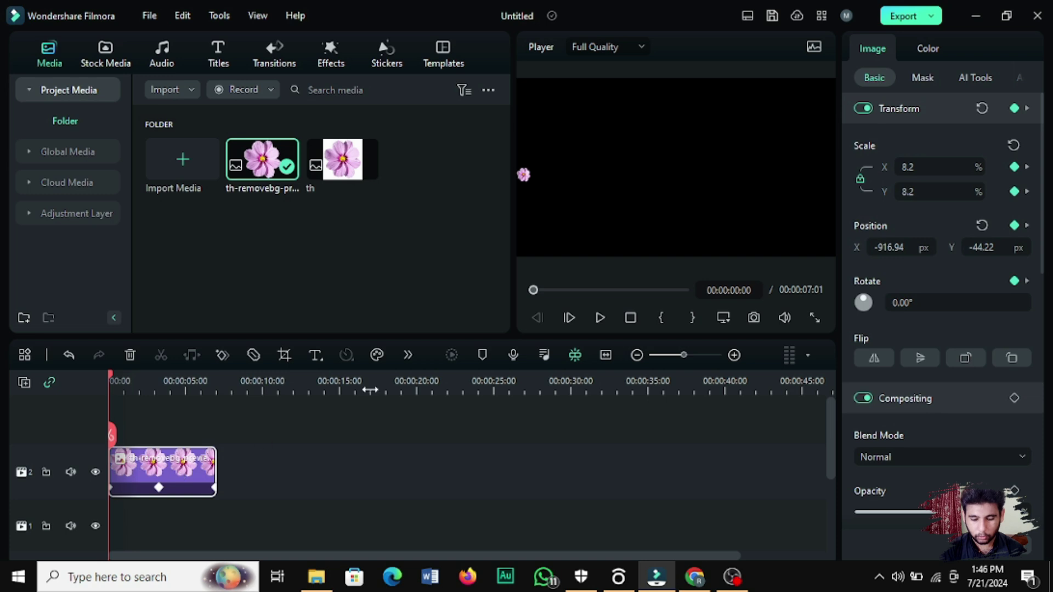
left_click(198, 418)
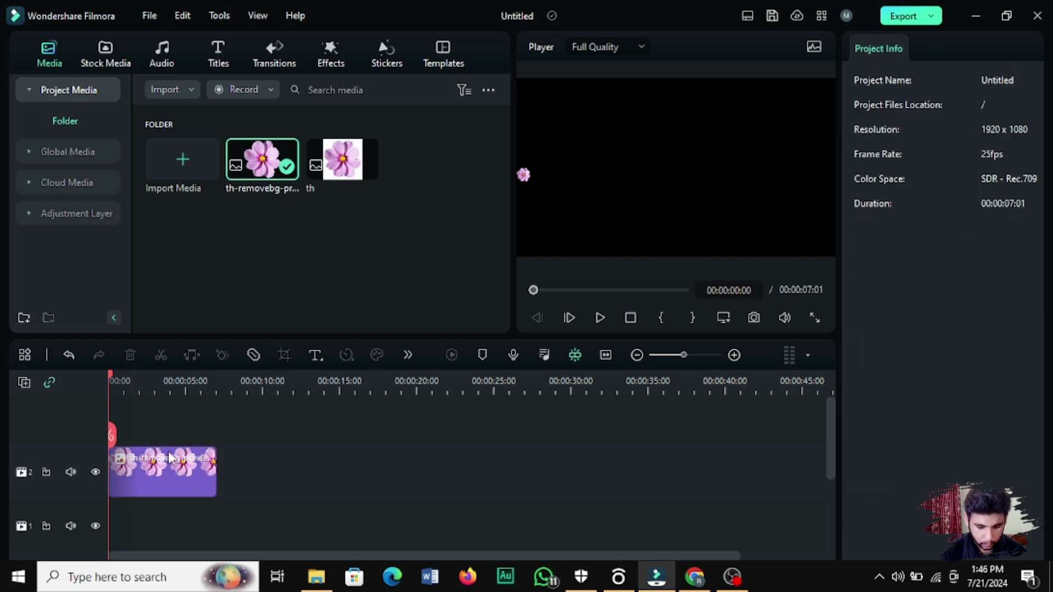
left_click(163, 470)
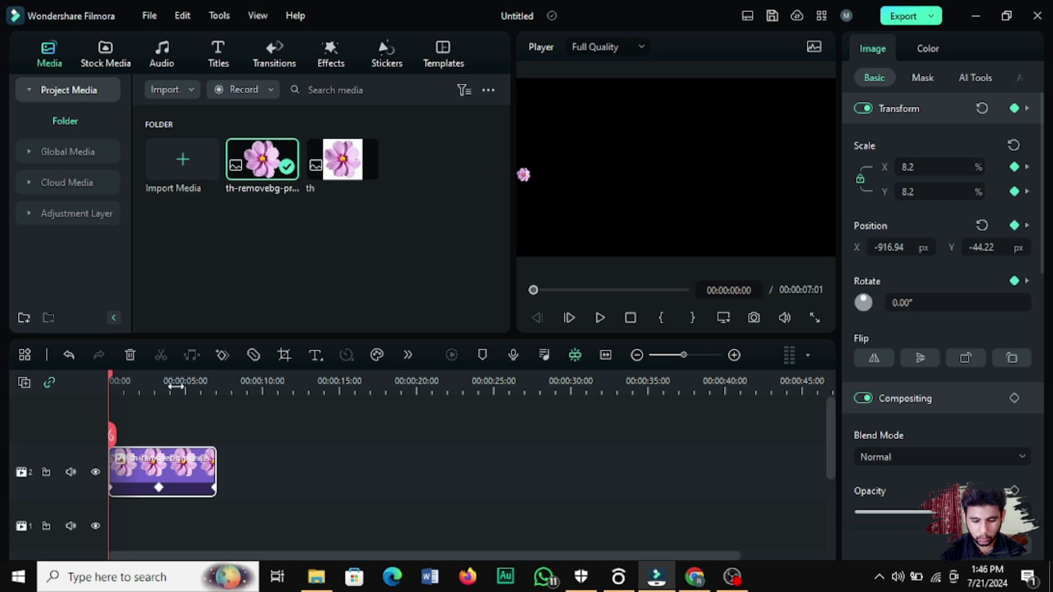
left_click(116, 383)
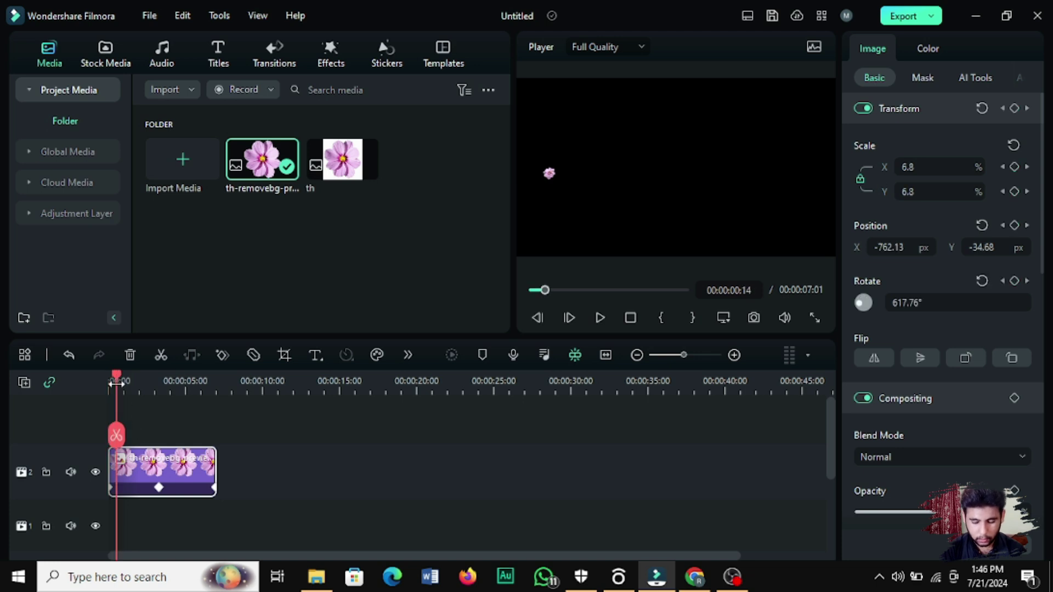
key("Left")
key("Home")
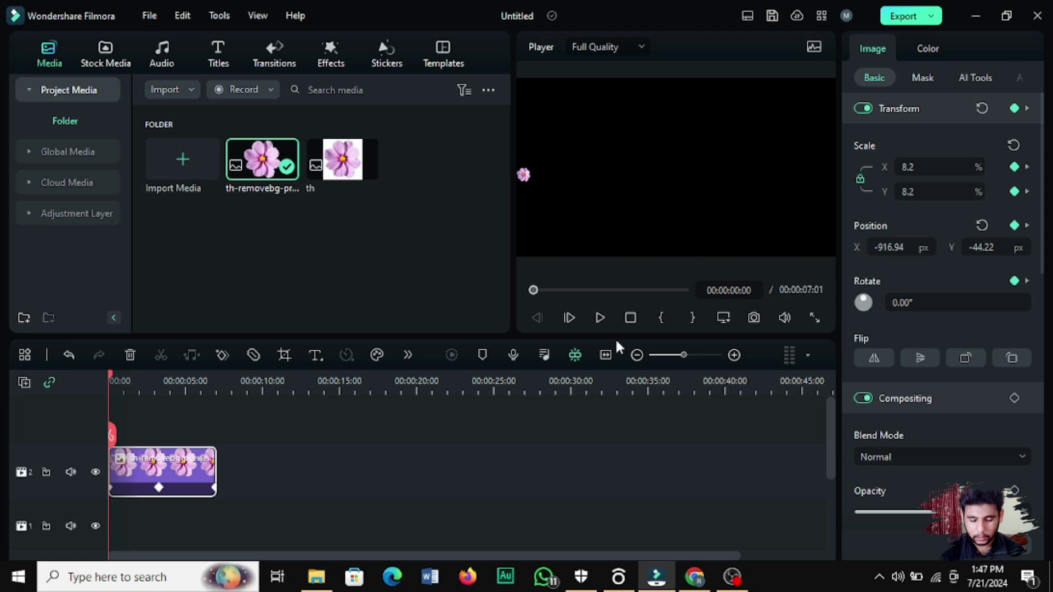
left_click(599, 318)
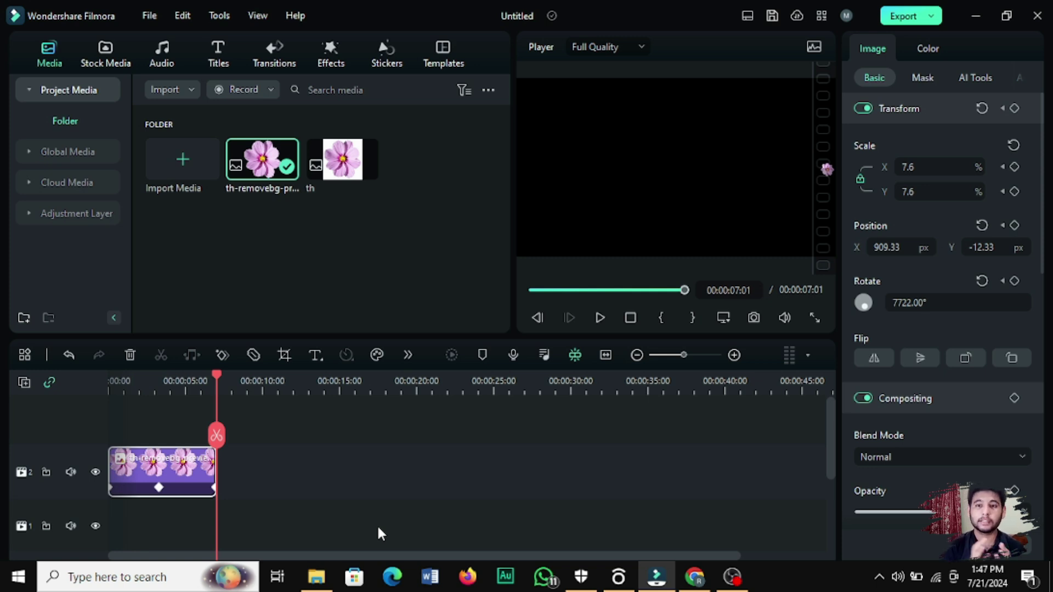
Undo the flower's scale reduction at the middle keyframe and replay the animation from the start.
key("ctrl+z")
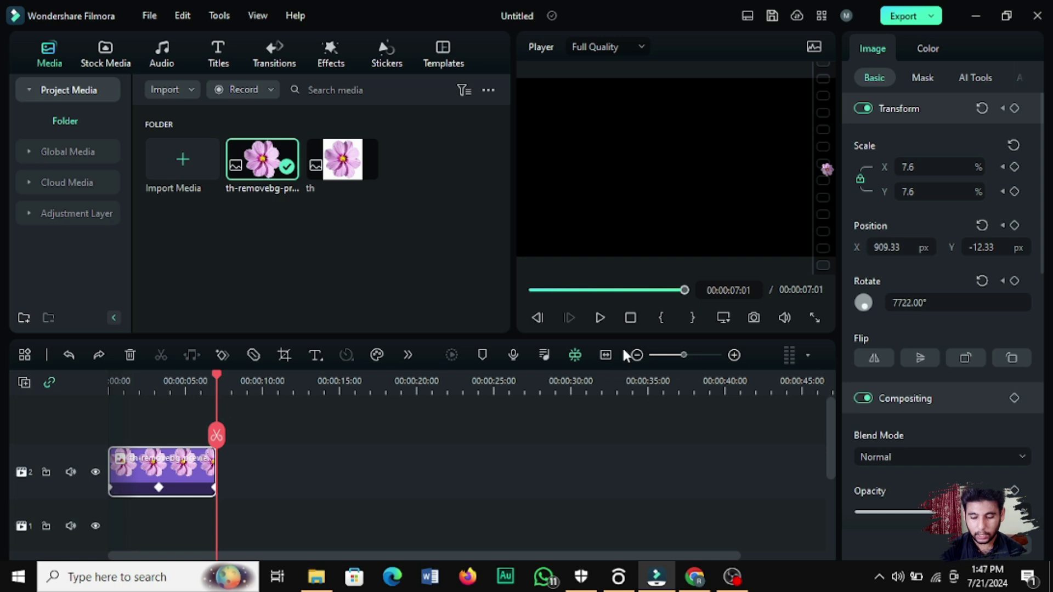
left_click(630, 318)
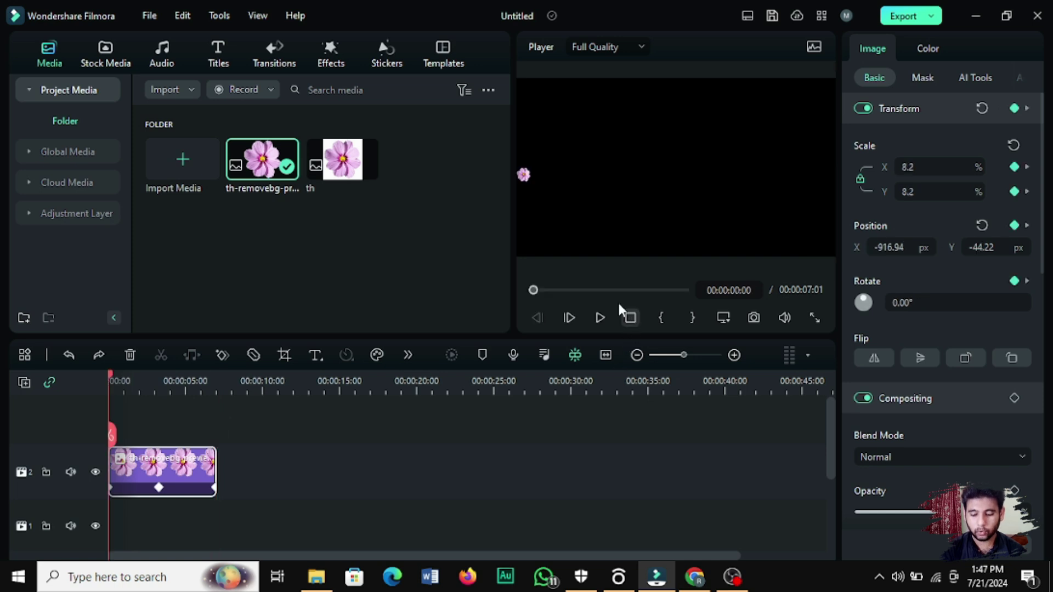
key("space")
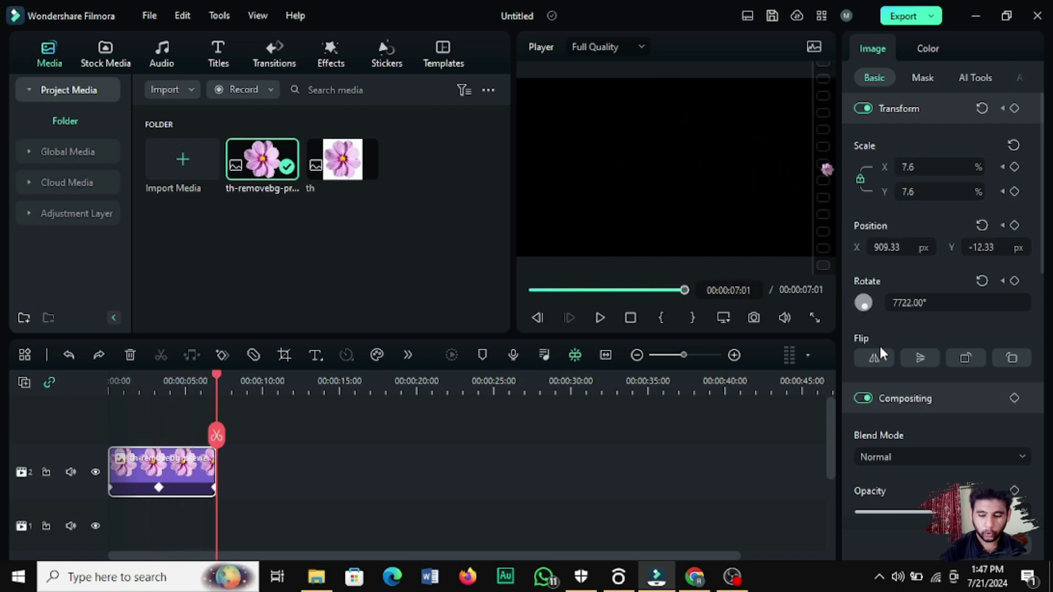
left_click(632, 315)
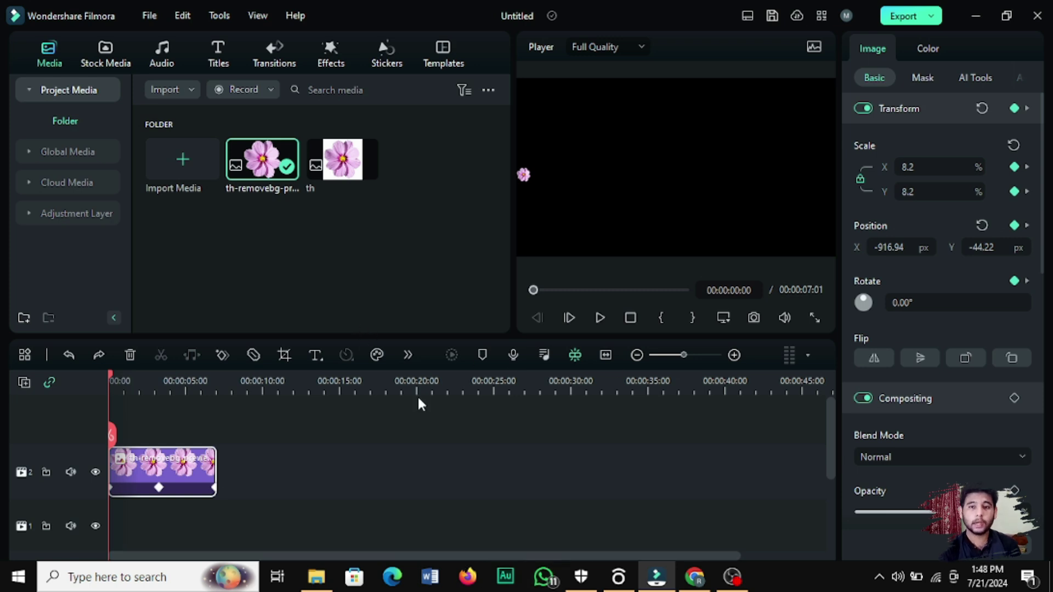
Remove the scale keyframe at the clip's start and step through the remaining scale and position keyframes to 00:00:03:07.
left_click(1015, 167)
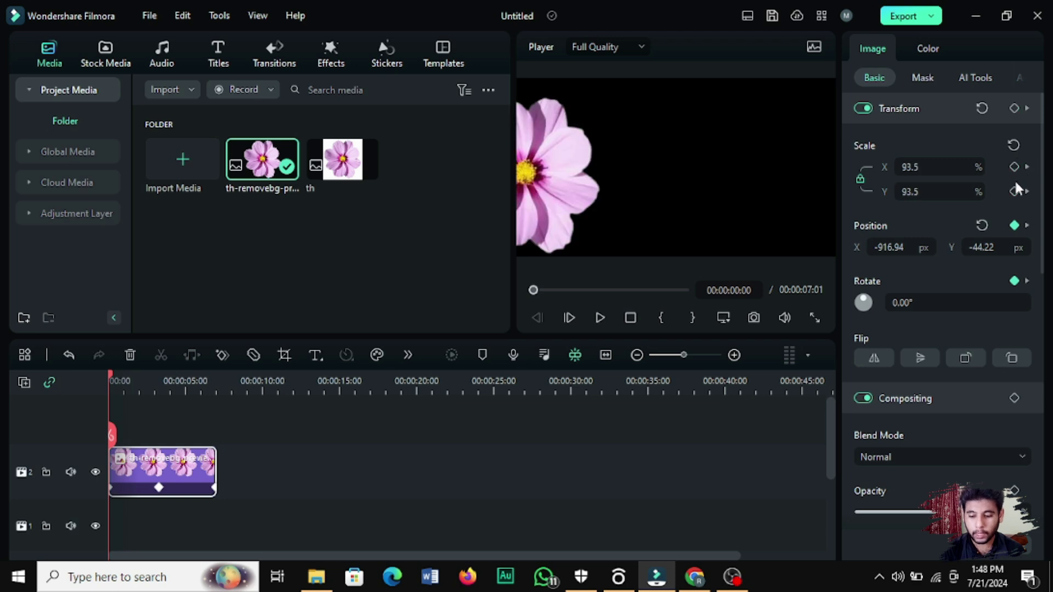
left_click(1026, 166)
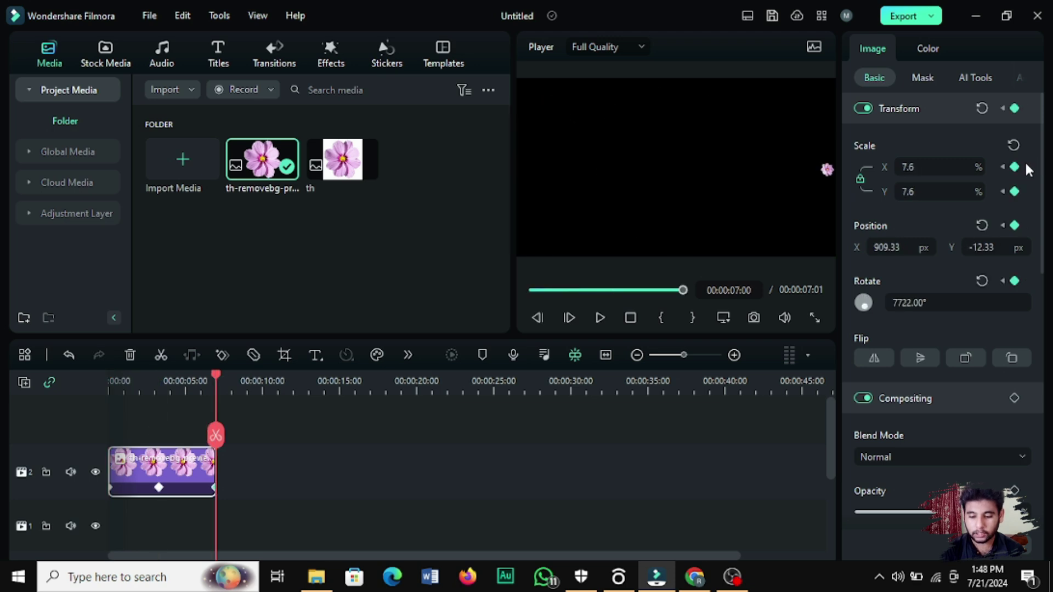
left_click(1003, 191)
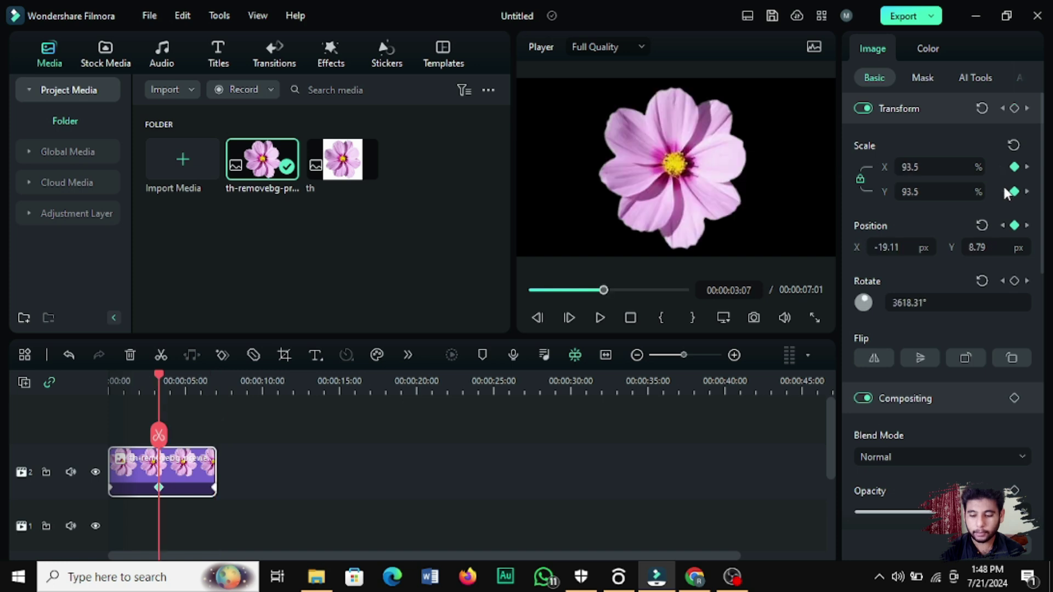
left_click(1027, 225)
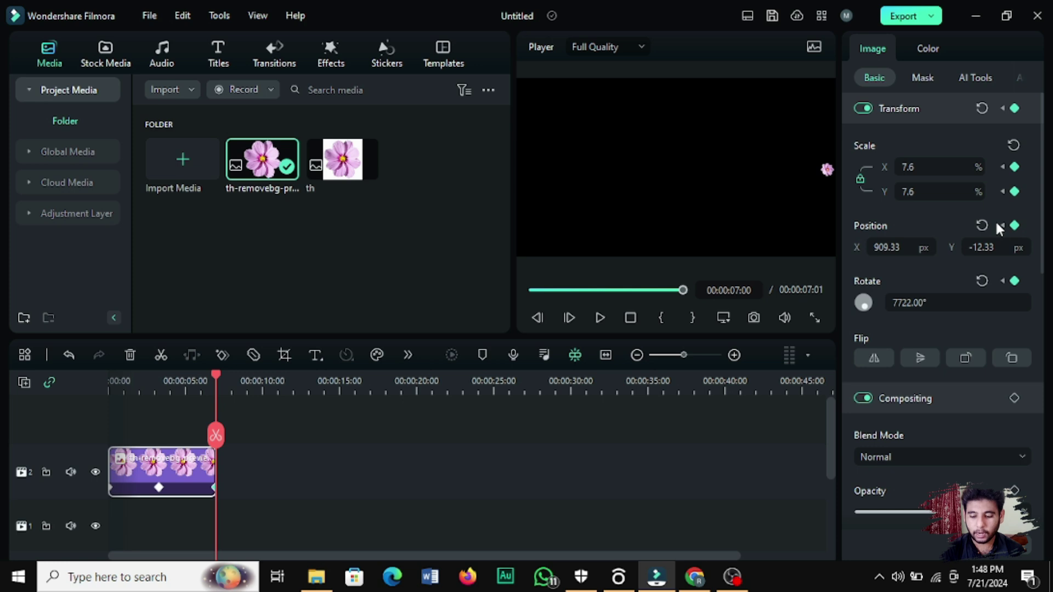
left_click(1001, 225)
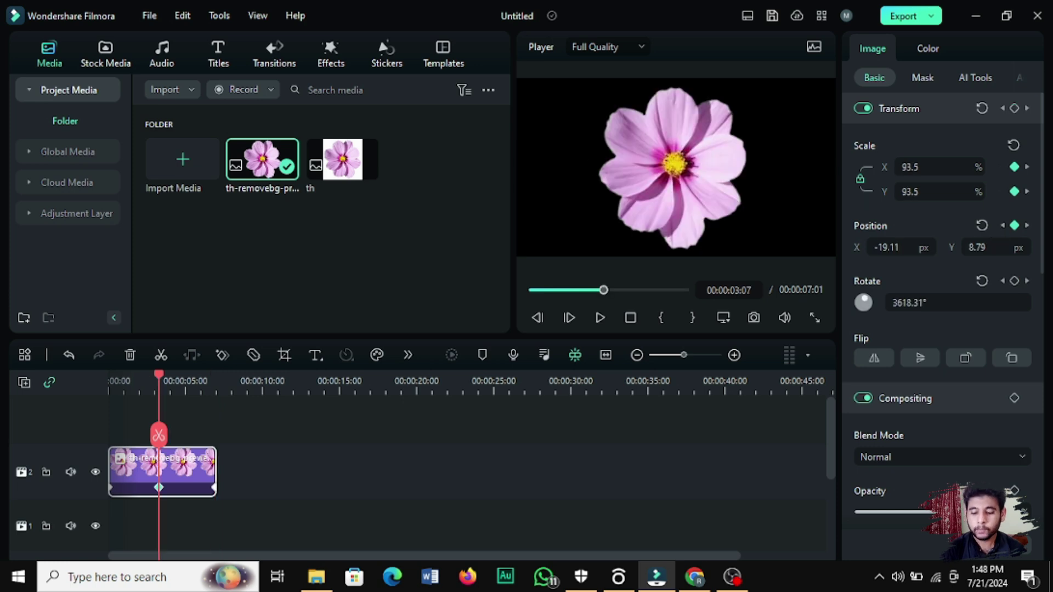
Add a rotation keyframe at 00:00:03:07, and unlock and relock the flower's X and Y scale proportions.
left_click(1015, 281)
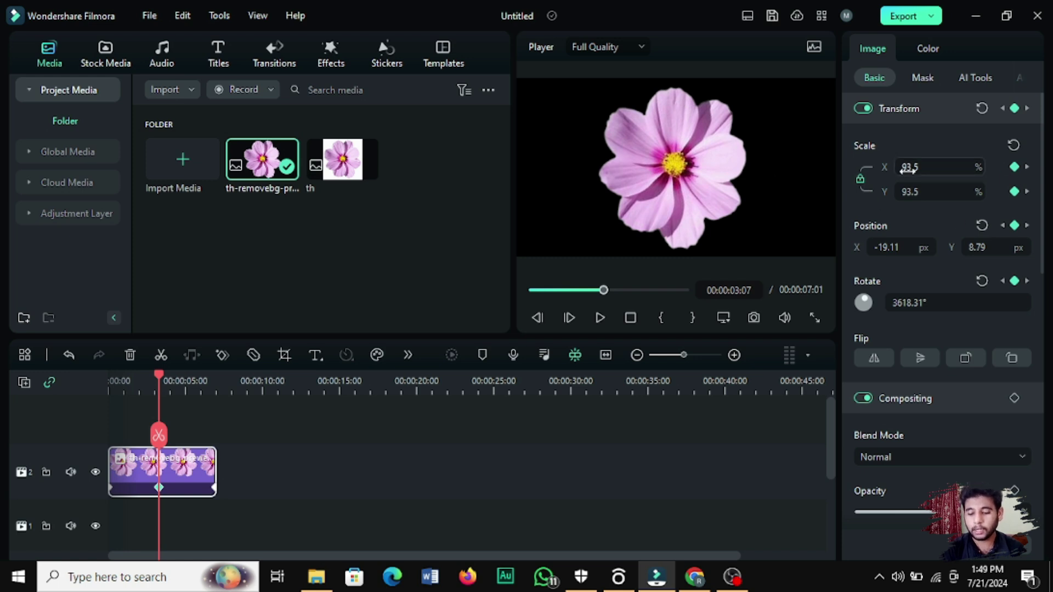
left_click(861, 179)
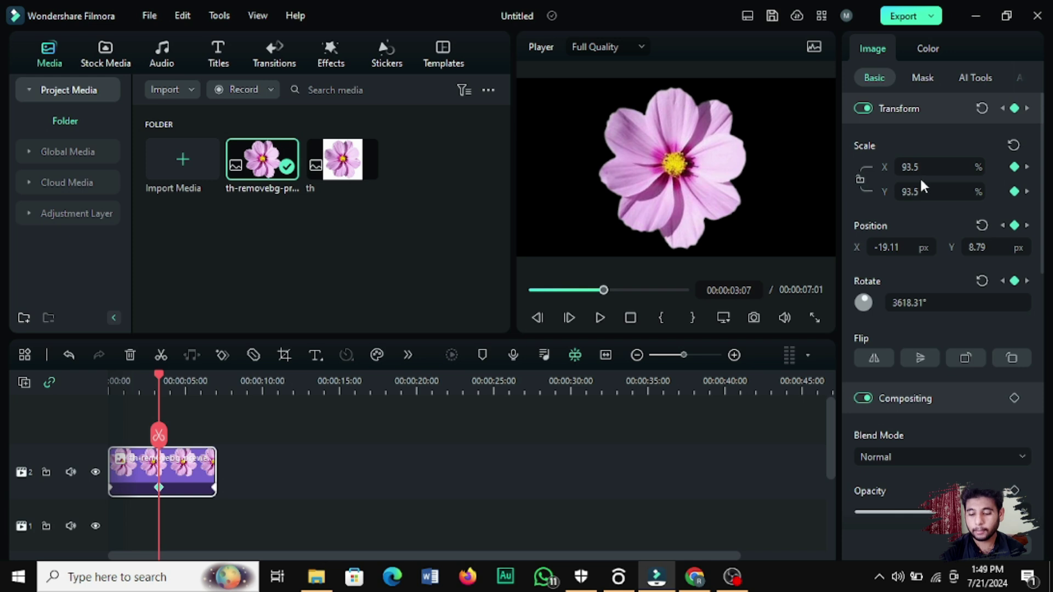
left_click(862, 176)
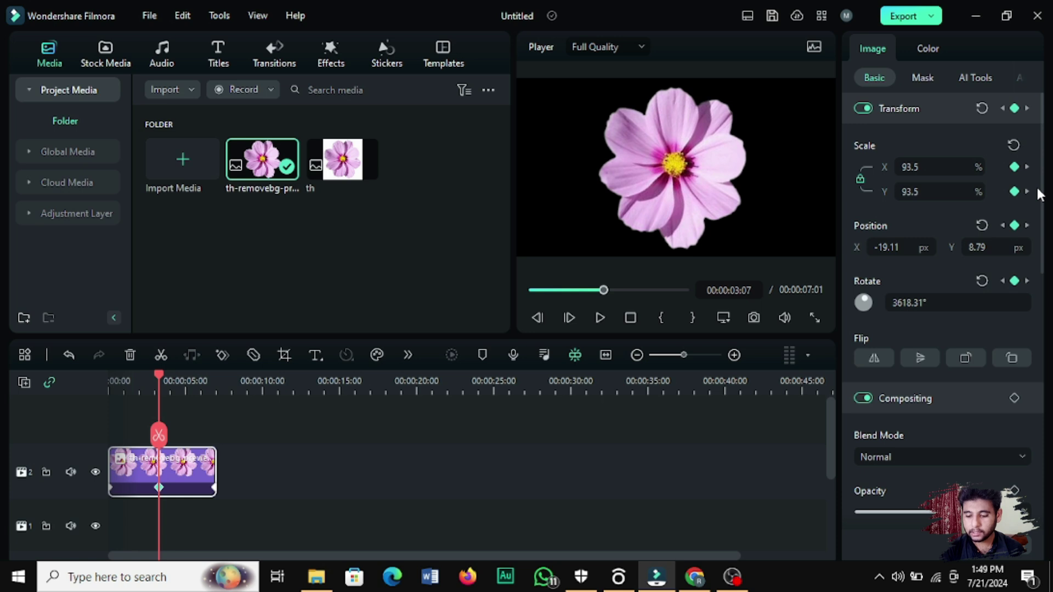
Try out the flower's opacity, returning it to 100%, and look through the Drop Shadow settings.
left_click_drag(1040, 194, 1030, 299)
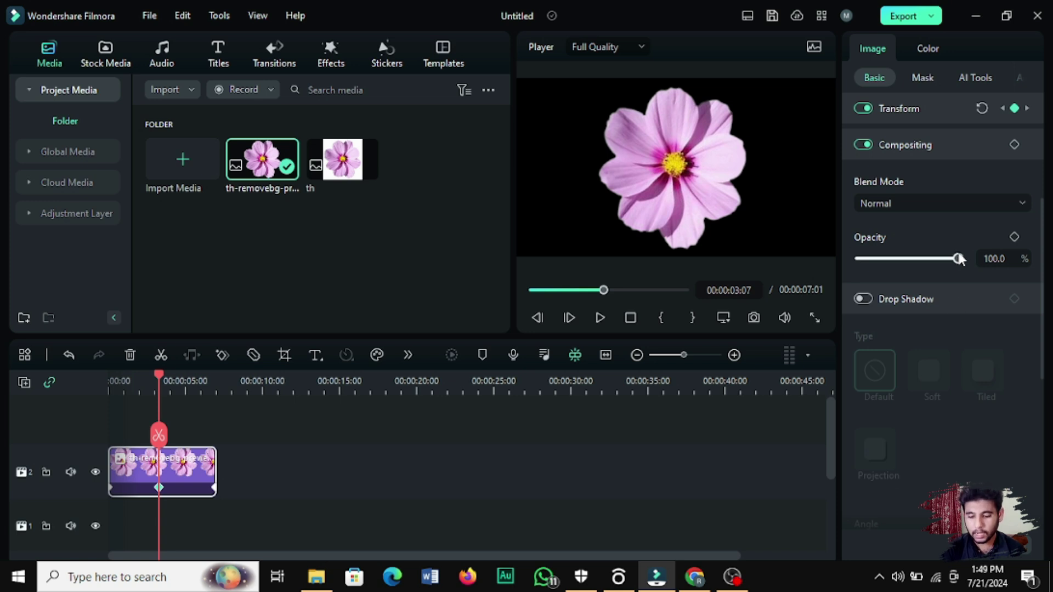
left_click_drag(959, 259, 1010, 245)
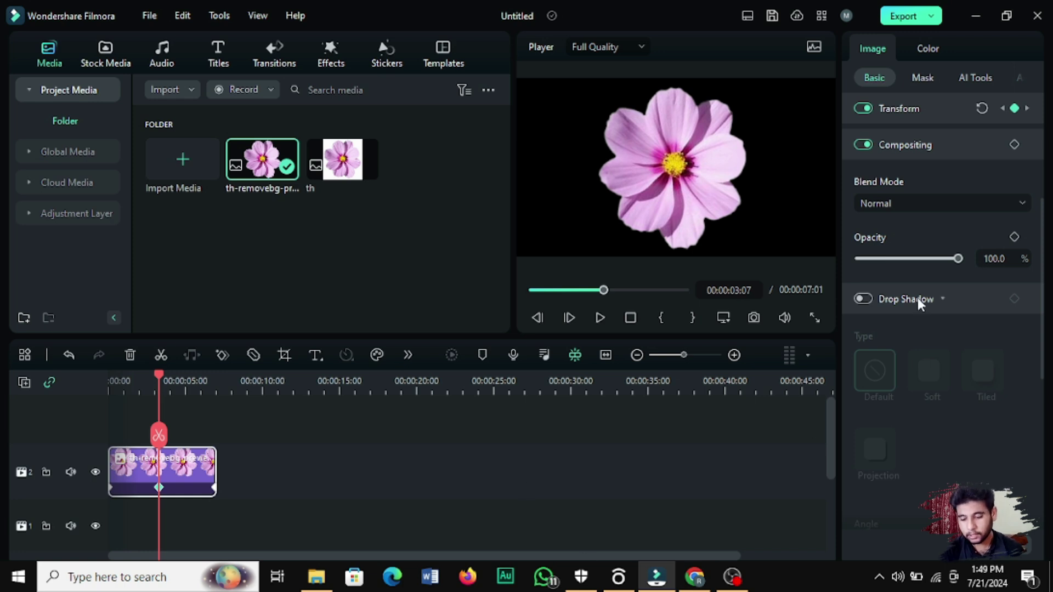
left_click_drag(958, 259, 1025, 280)
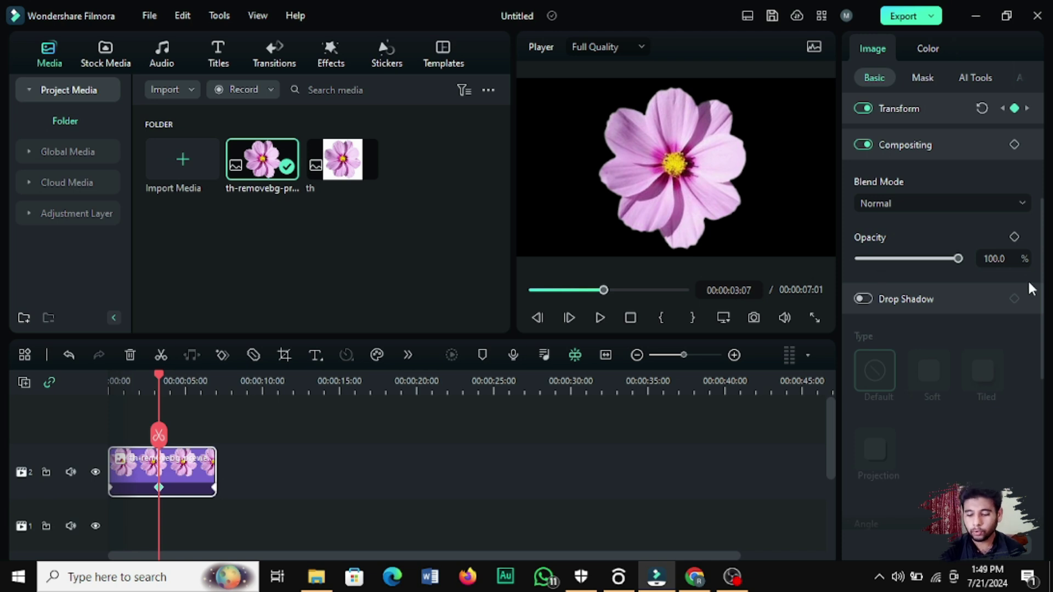
scroll(1015, 299, "down", 4)
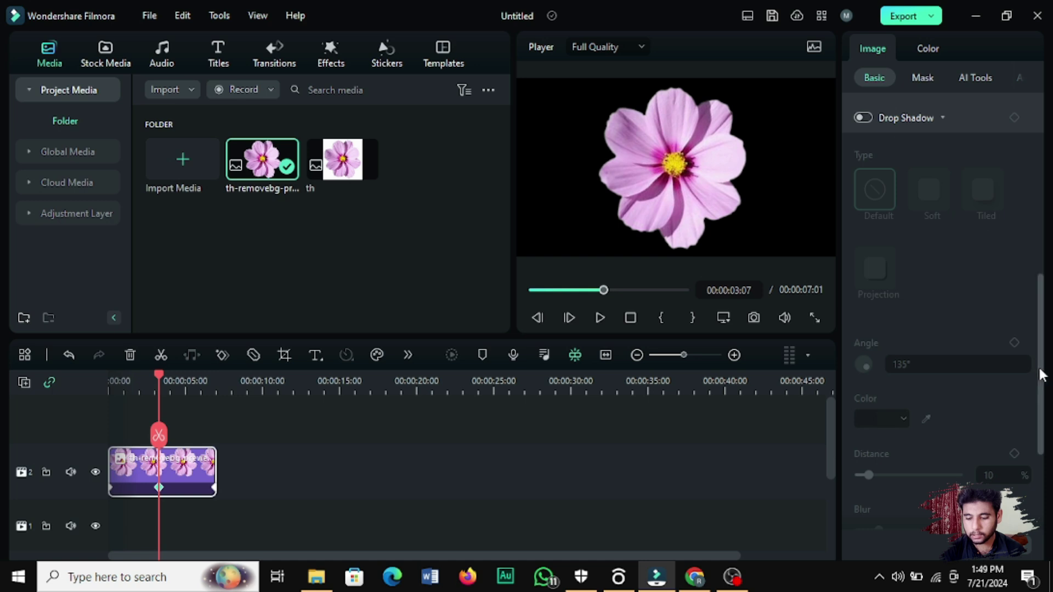
scroll(1042, 296, "up", 5)
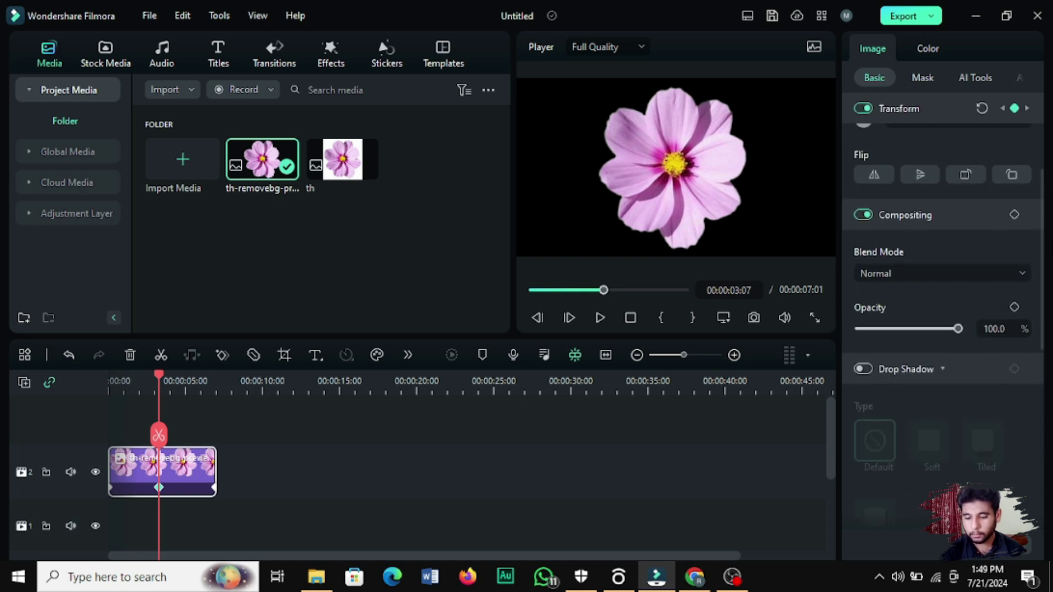
left_click_drag(1042, 202, 1043, 104)
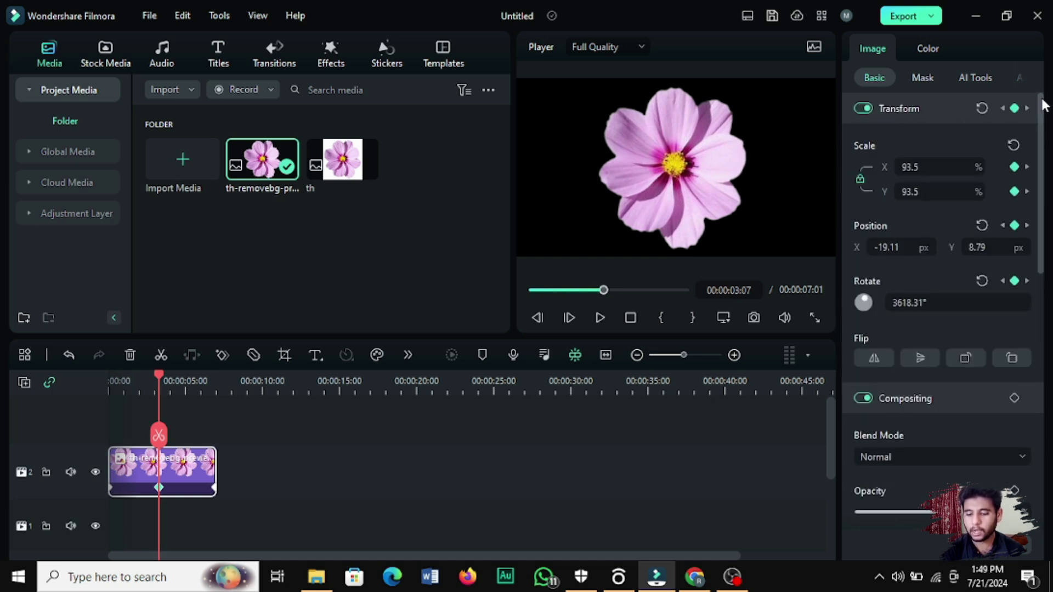